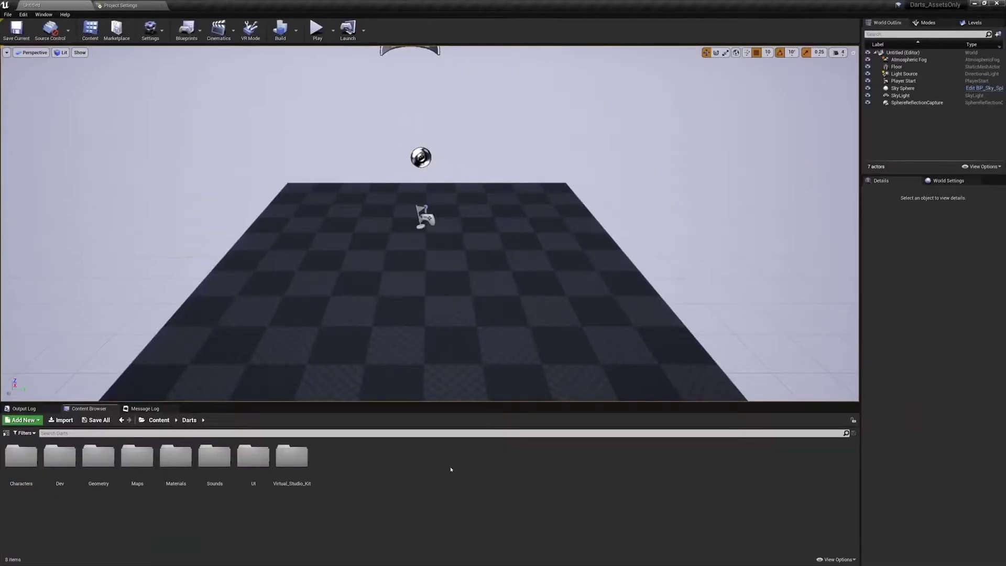
Migrate the Darts folder and its dependencies into the Darts_Production project's Content folder
{"action": "left_click", "coordinate": [158, 419]}
{"action": "left_click", "coordinate": [13, 456]}
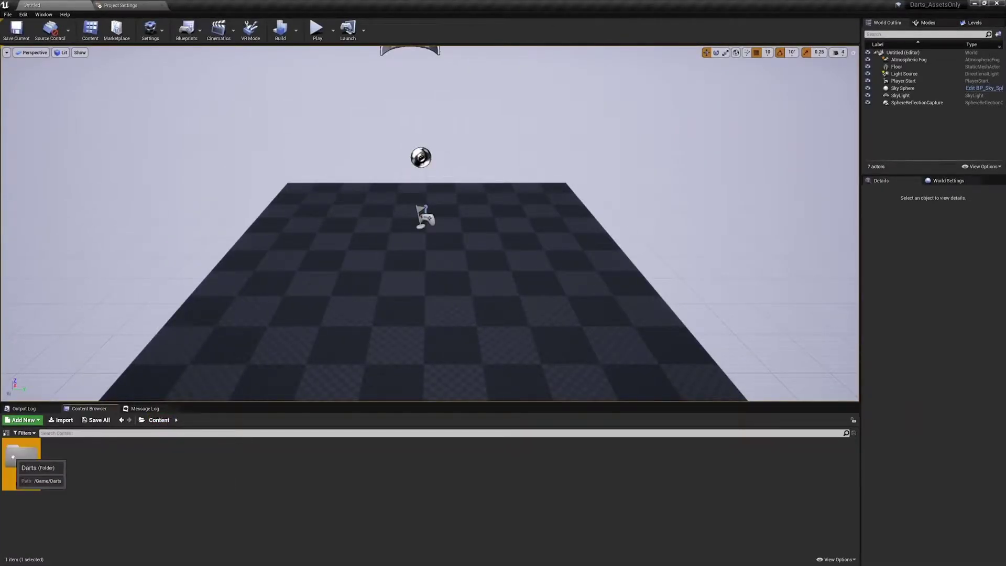
{"action": "right_click", "coordinate": [13, 456]}
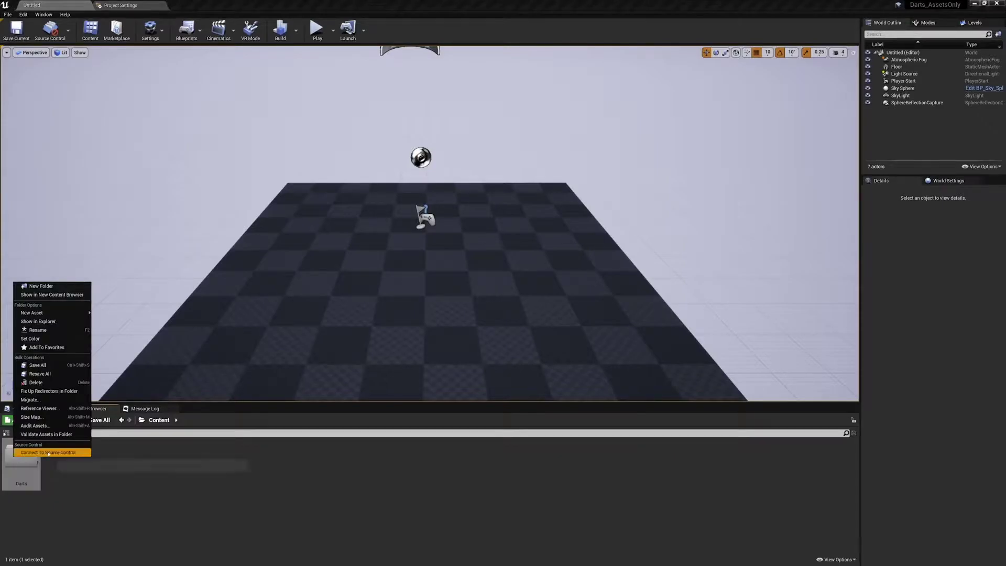
{"action": "left_click", "coordinate": [29, 399]}
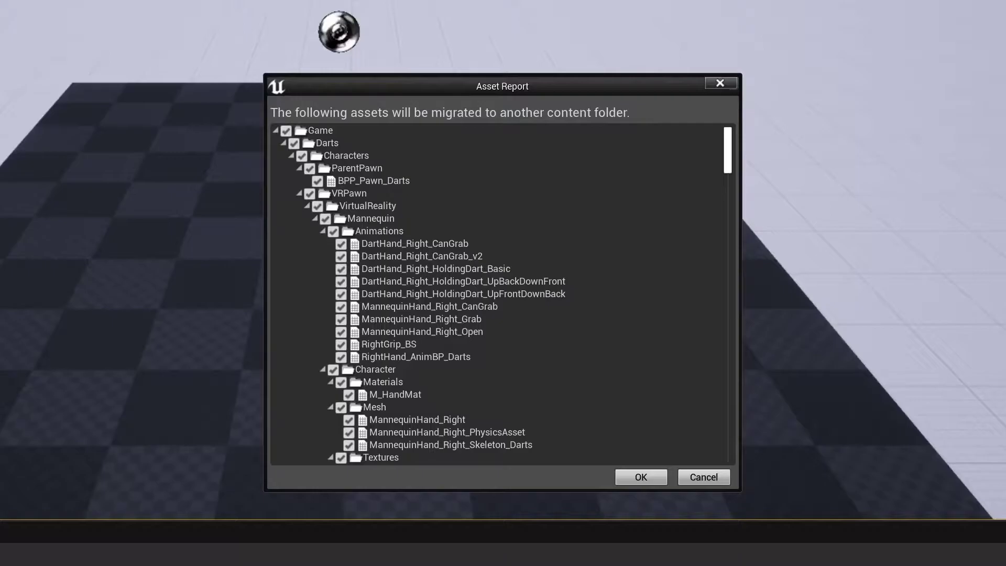
{"action": "left_click", "coordinate": [650, 482]}
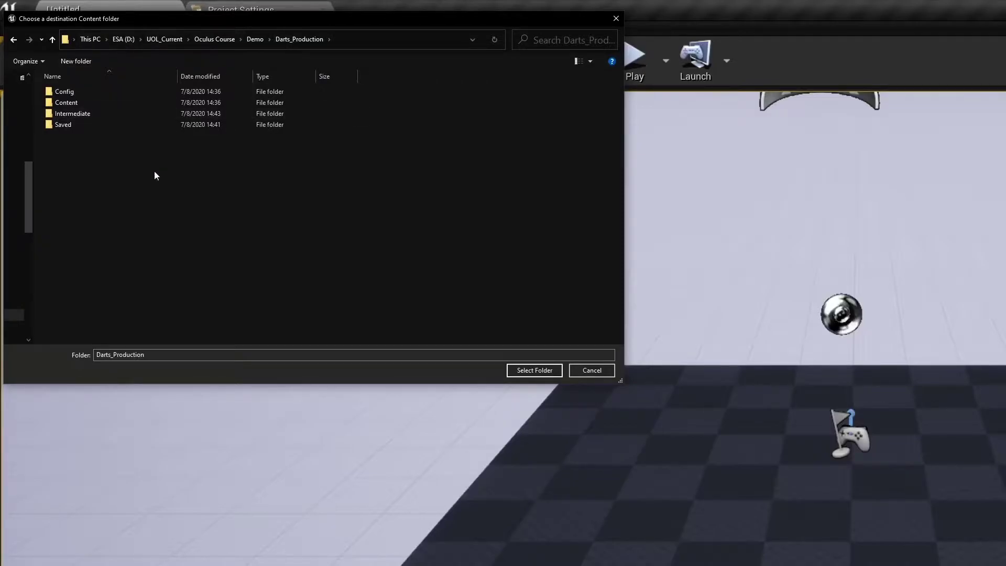
{"action": "double_click", "coordinate": [81, 102]}
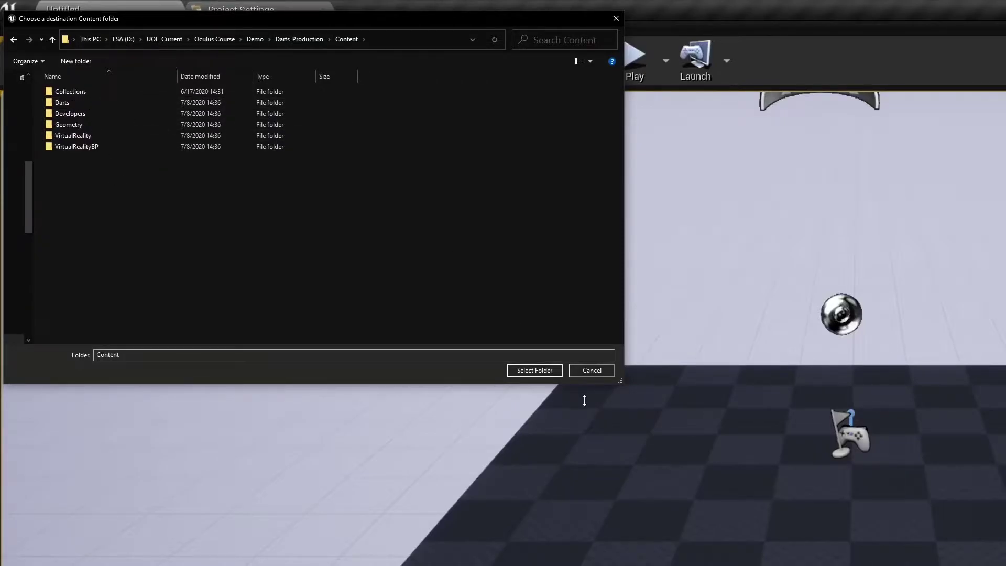
{"action": "left_click", "coordinate": [533, 371]}
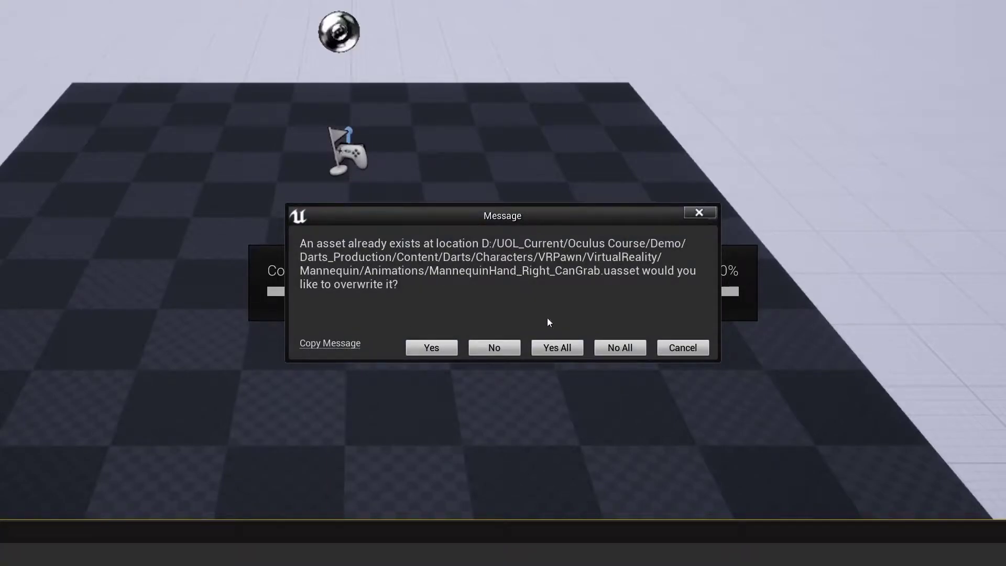
Choose Yes All to overwrite existing assets in Darts_Production so the migration completes
{"action": "left_click", "coordinate": [558, 345]}
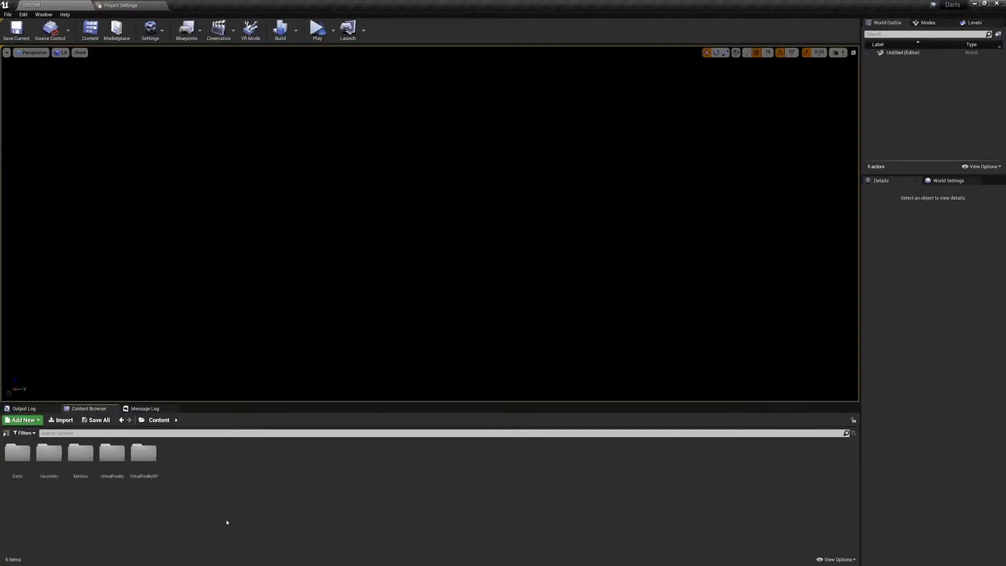
Open the C4_Lobby map from Darts > Maps and orbit around its darts stage
{"action": "double_click", "coordinate": [17, 456]}
{"action": "double_click", "coordinate": [138, 463]}
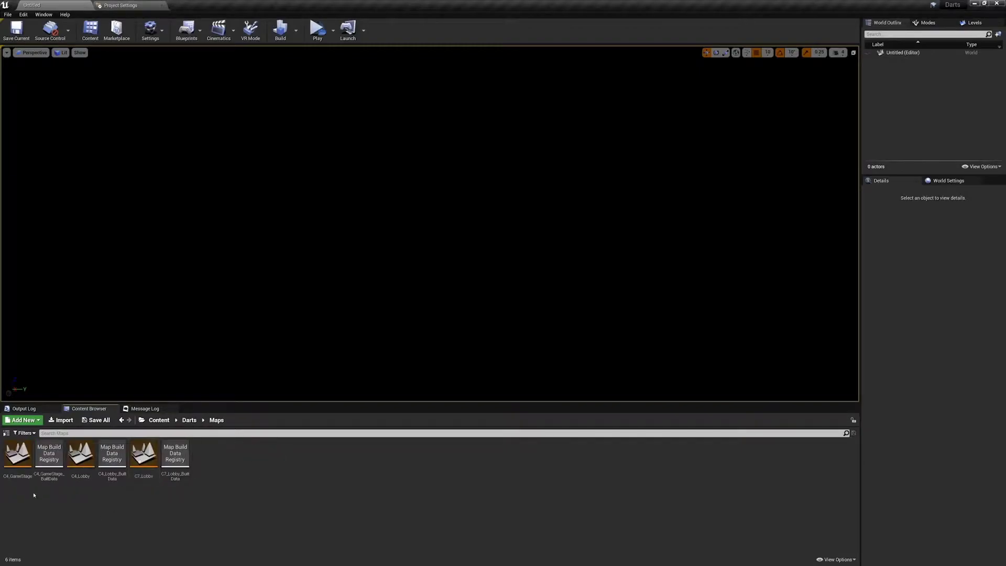
{"action": "double_click", "coordinate": [81, 454]}
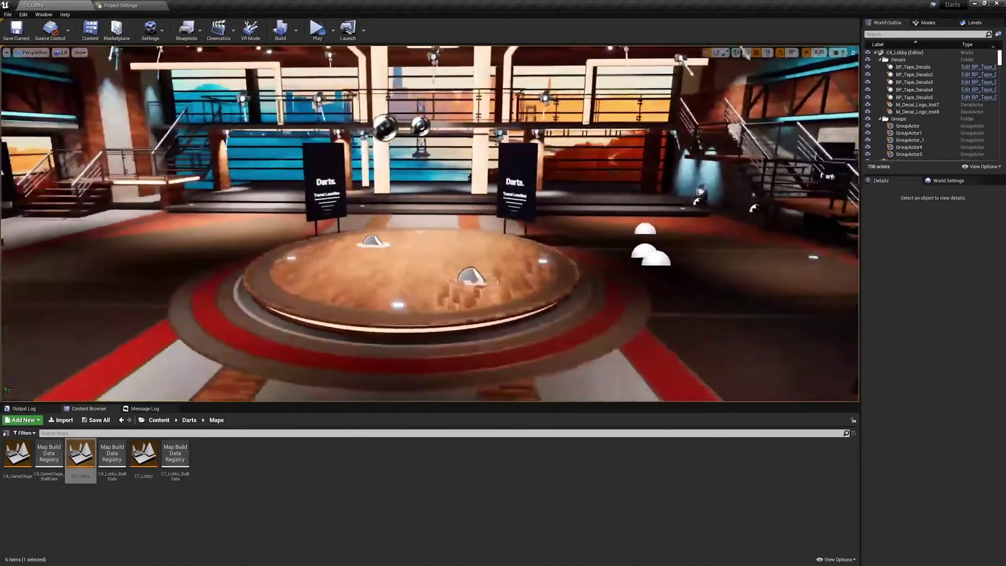
{"action": "right_click_drag", "start_coordinate": [506, 255], "coordinate": [505, 255]}
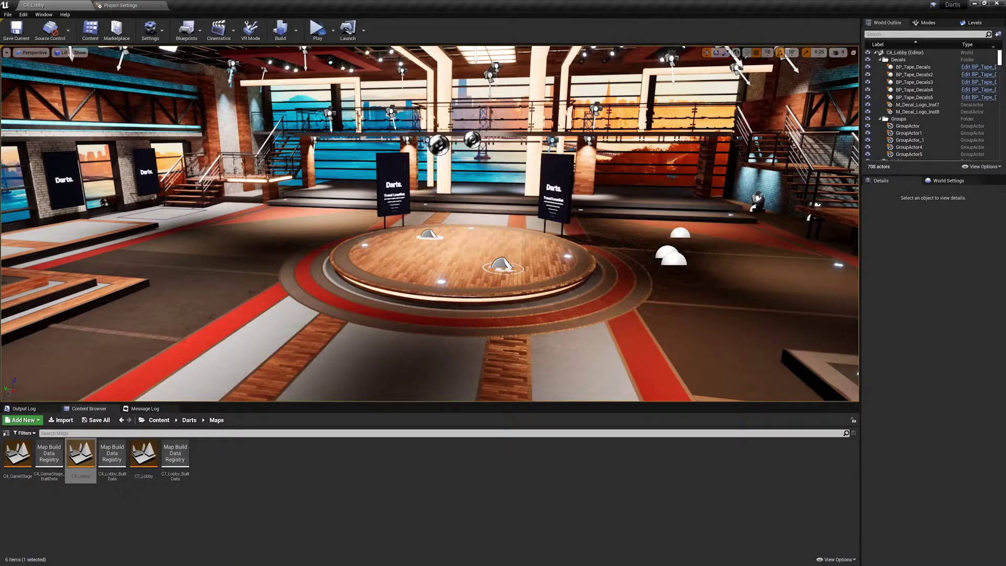
{"action": "left_click", "coordinate": [17, 454]}
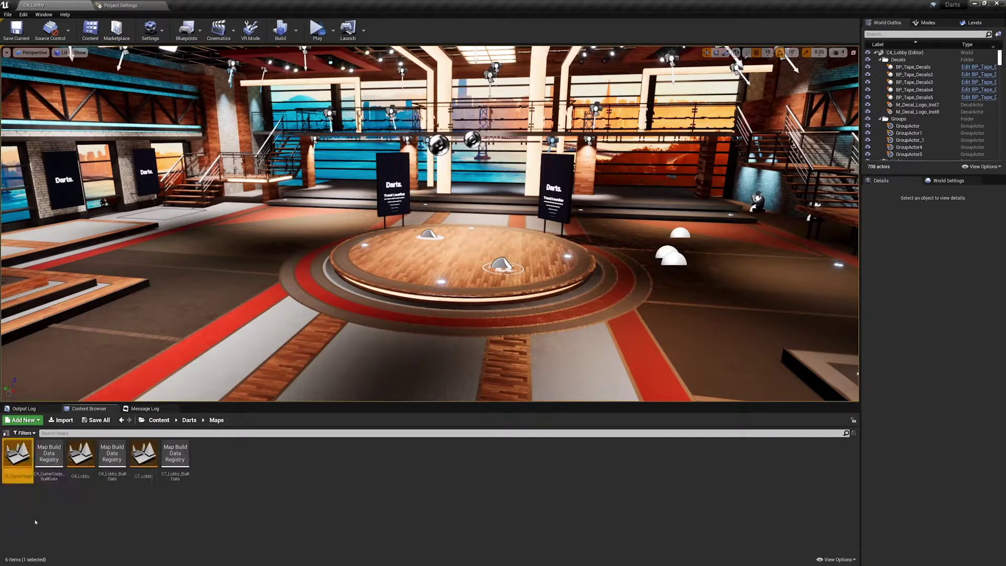
Open the C4_GameStage map from the Maps folder
{"action": "double_click", "coordinate": [18, 457]}
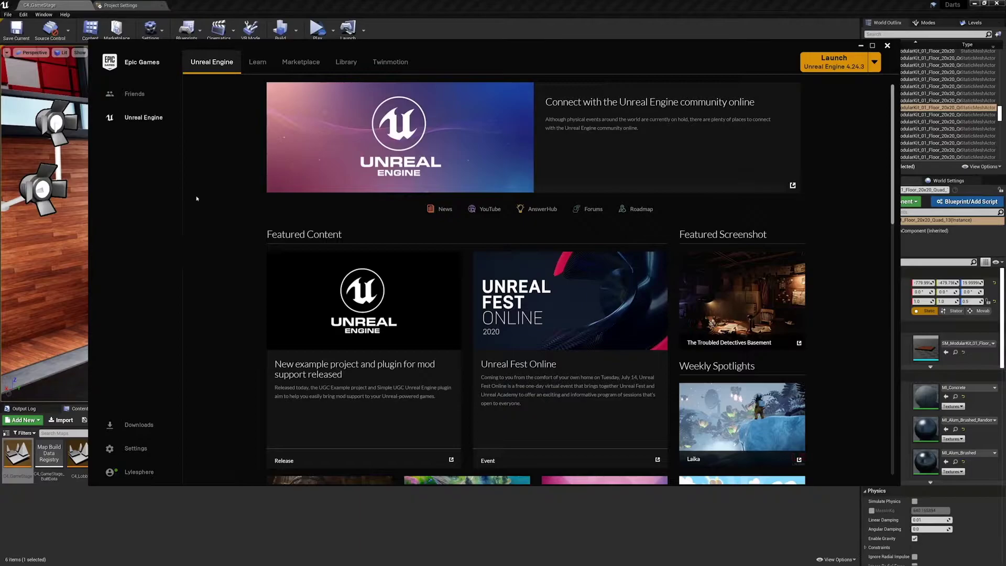
View the Virtual Studio sample in the launcher's Learn section, then return to the editor
{"action": "left_click", "coordinate": [257, 61]}
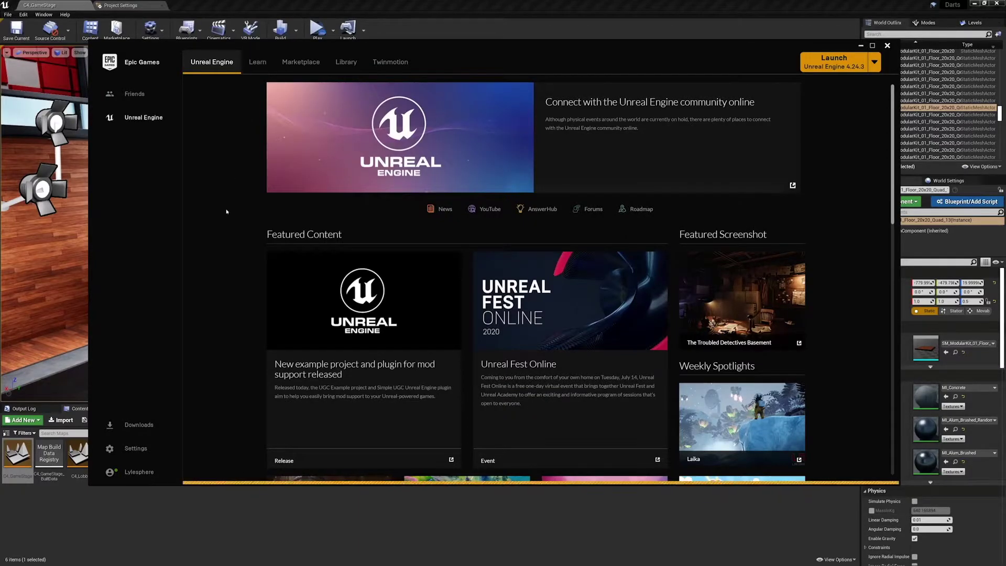
{"action": "scroll", "coordinate": [226, 211], "scroll_direction": "down", "scroll_amount": 5}
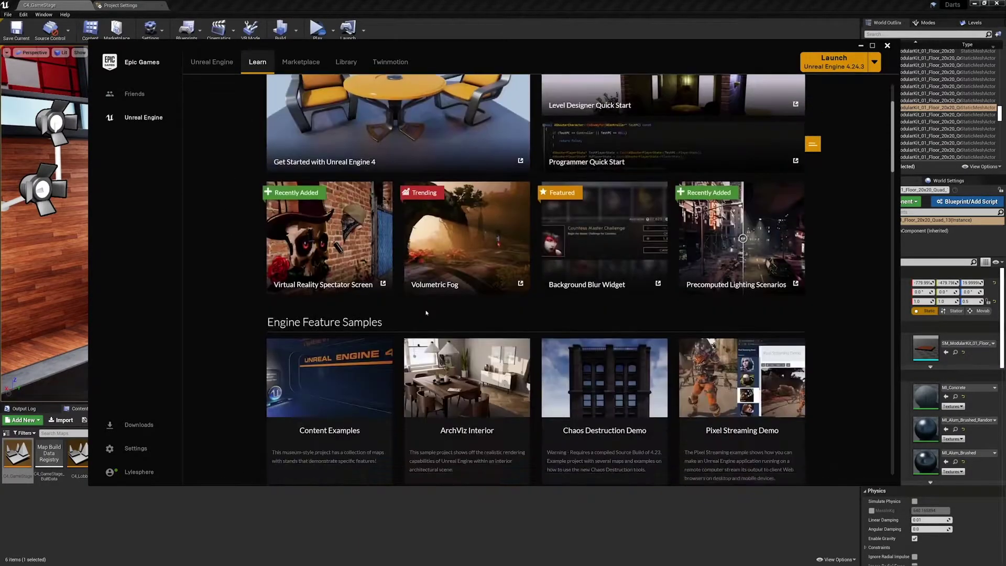
{"action": "scroll", "coordinate": [426, 313], "scroll_direction": "down", "scroll_amount": 6}
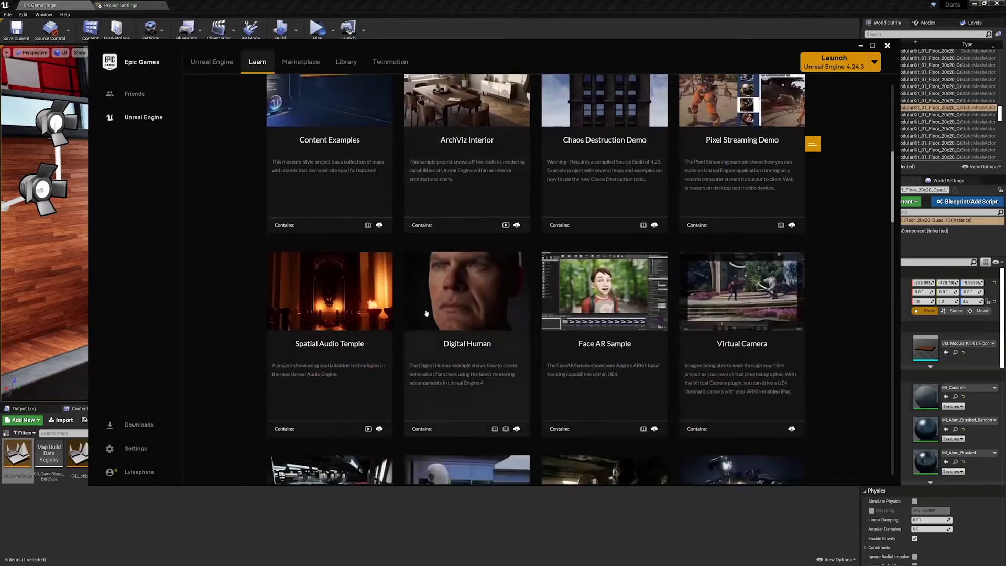
{"action": "scroll", "coordinate": [425, 313], "scroll_direction": "down", "scroll_amount": 2}
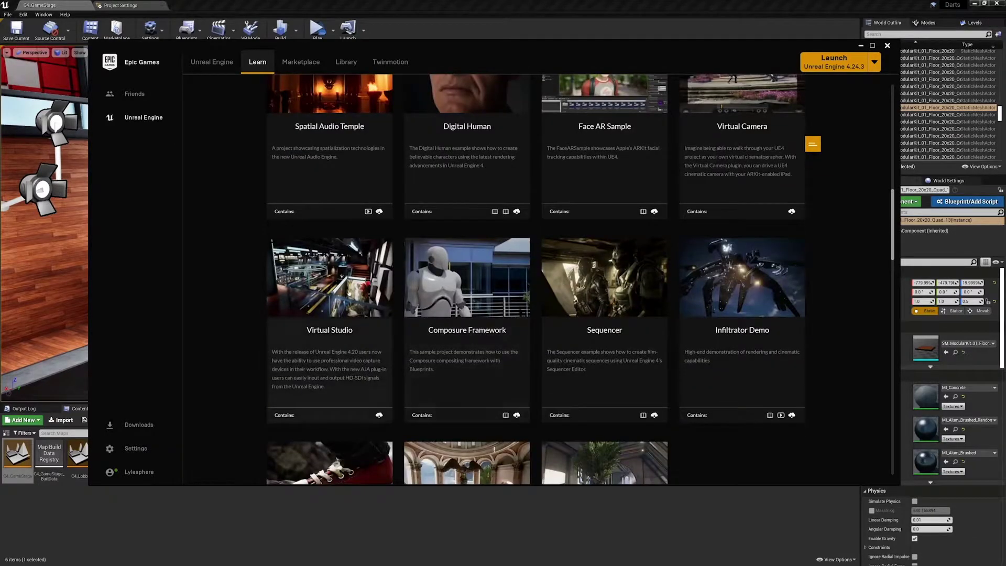
{"action": "scroll", "coordinate": [343, 296], "scroll_direction": "down", "scroll_amount": 2}
{"action": "left_click", "coordinate": [294, 309]}
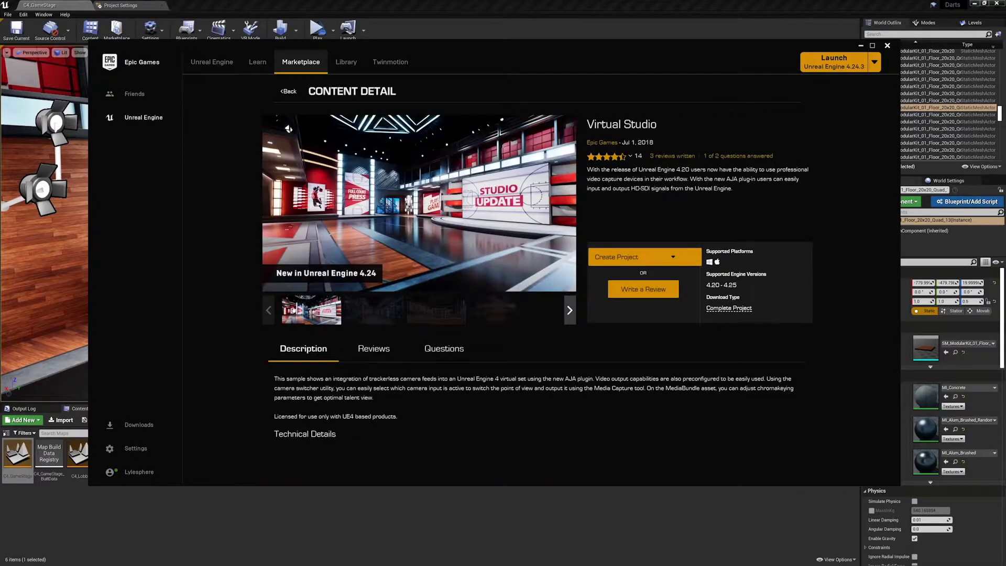
{"action": "left_click", "coordinate": [571, 311]}
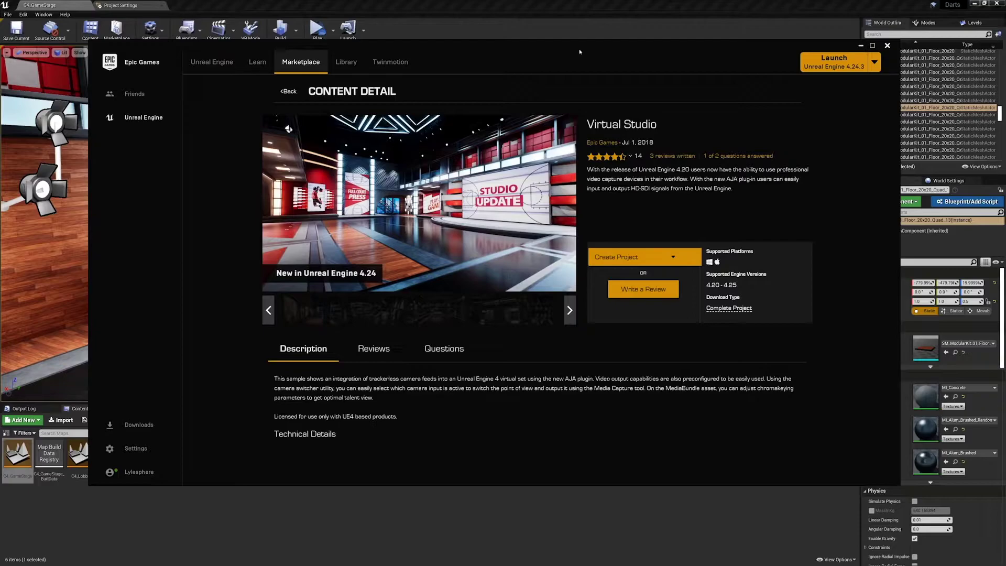
{"action": "left_click", "coordinate": [585, 33]}
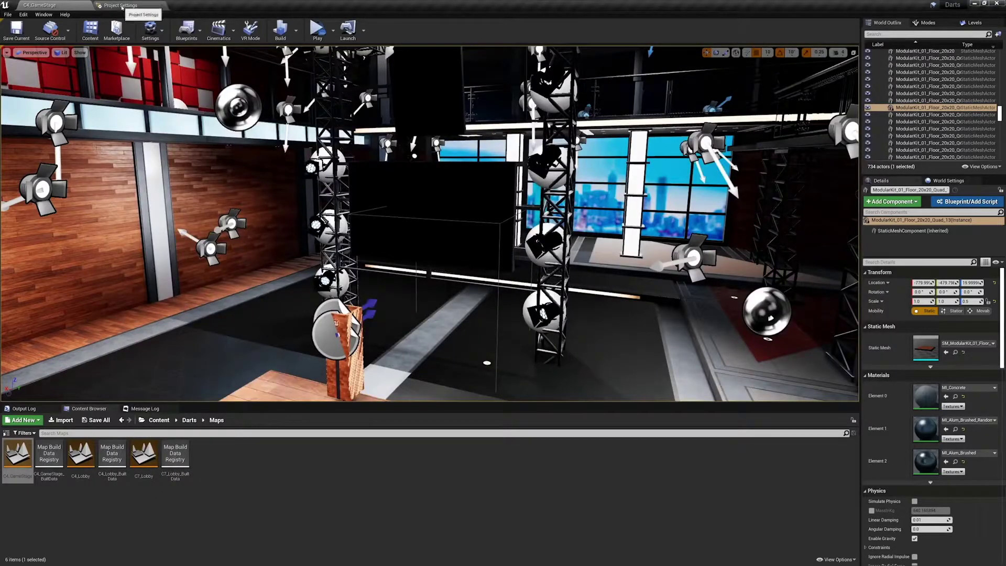
Set both Editor Startup Map and Game Default Map to C4_Lobby under Maps & Modes
{"action": "left_click", "coordinate": [122, 6]}
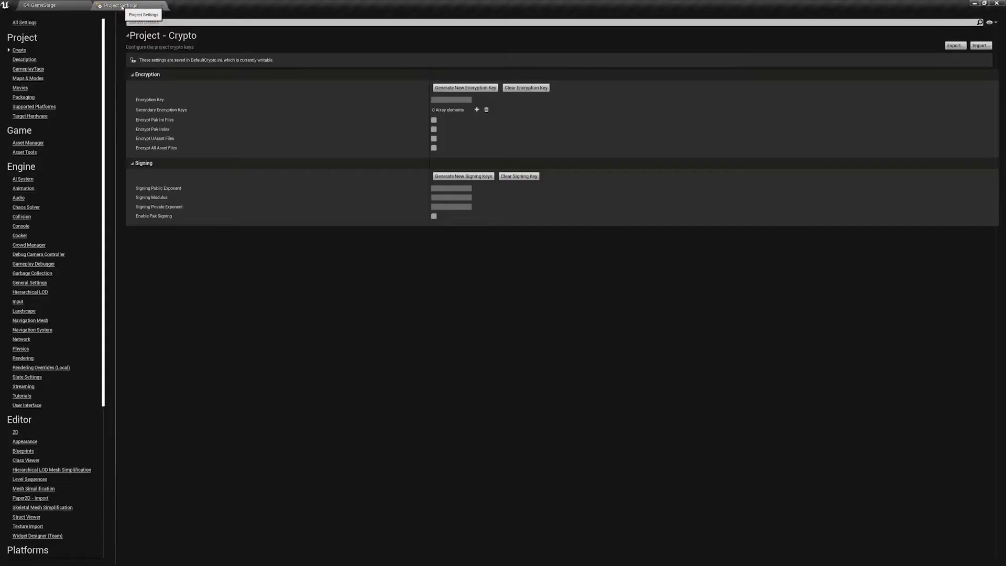
{"action": "left_click", "coordinate": [33, 78]}
{"action": "left_click", "coordinate": [481, 129]}
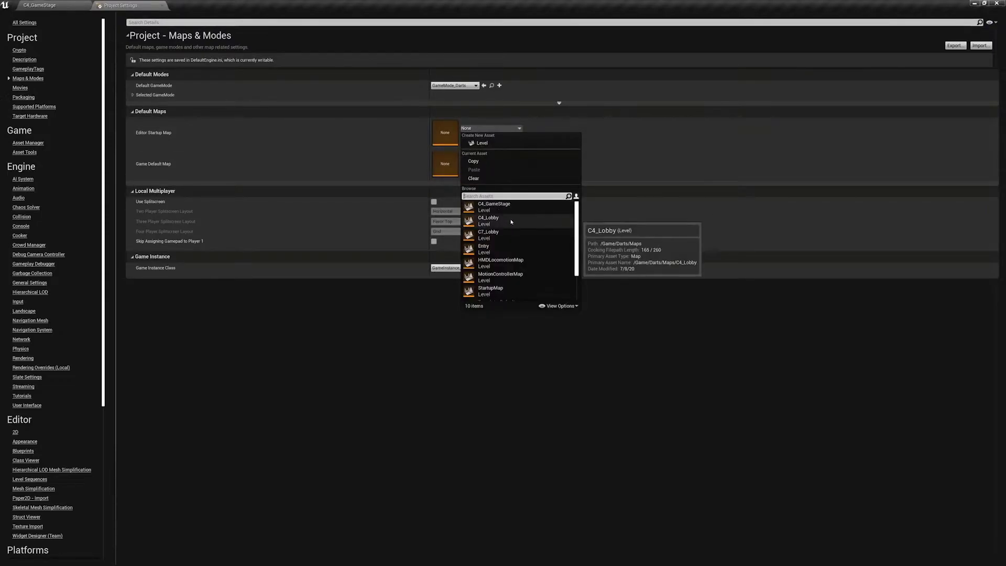
{"action": "left_click", "coordinate": [489, 221]}
{"action": "left_click", "coordinate": [489, 160]}
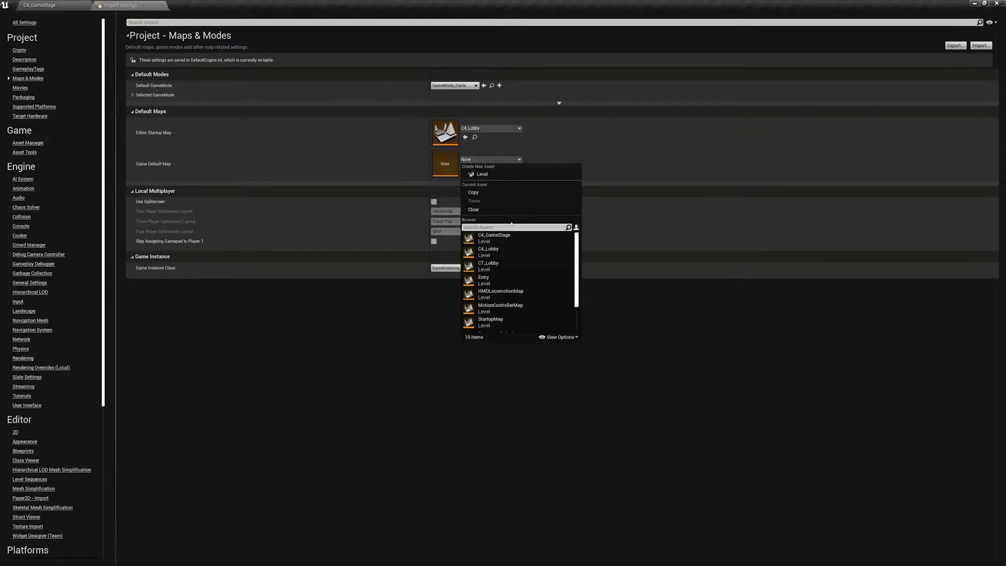
{"action": "left_click", "coordinate": [488, 251]}
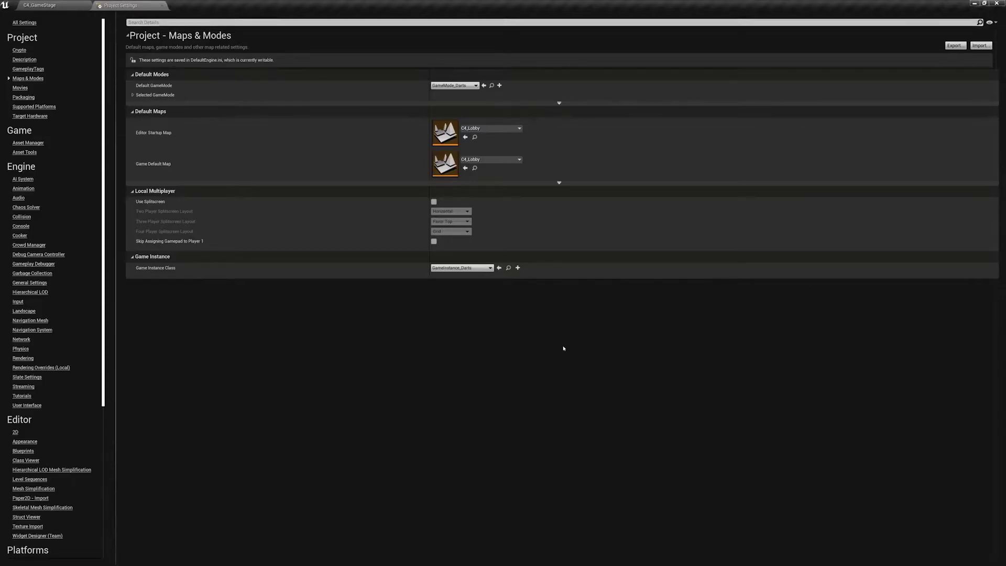
Open the GameMode_Darts blueprint from the Darts > Core folder
{"action": "left_click", "coordinate": [55, 6]}
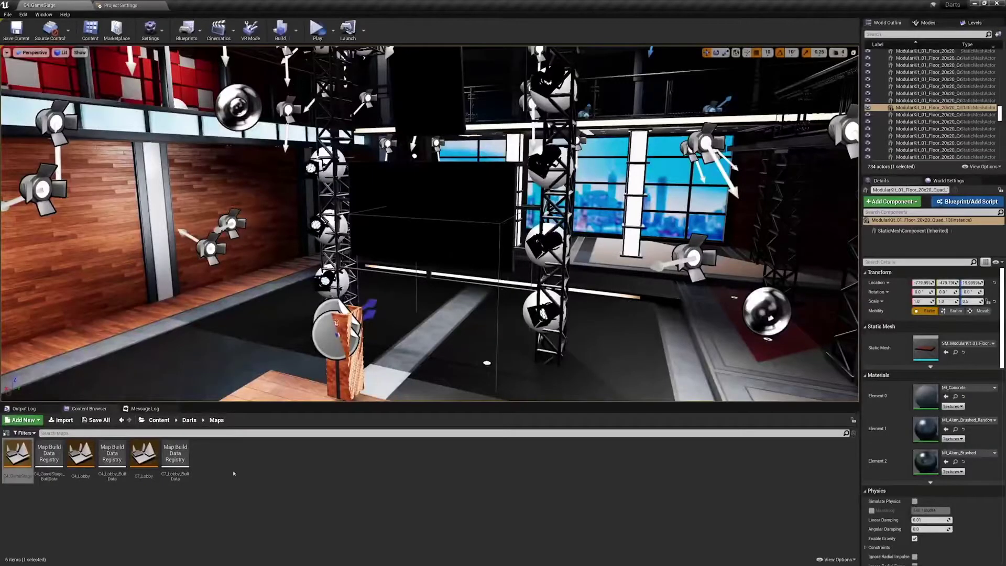
{"action": "left_click", "coordinate": [189, 421]}
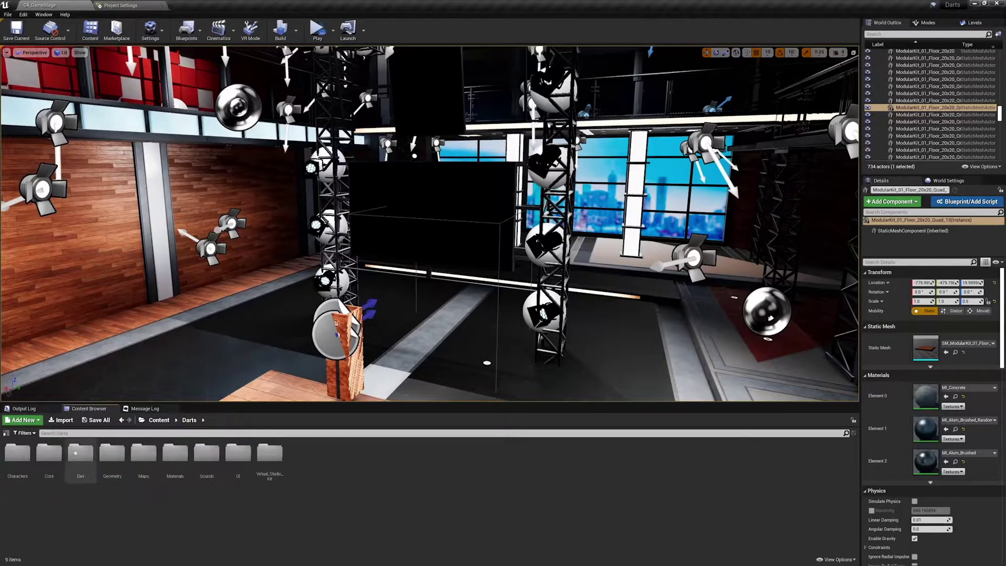
{"action": "double_click", "coordinate": [49, 454]}
{"action": "double_click", "coordinate": [50, 463]}
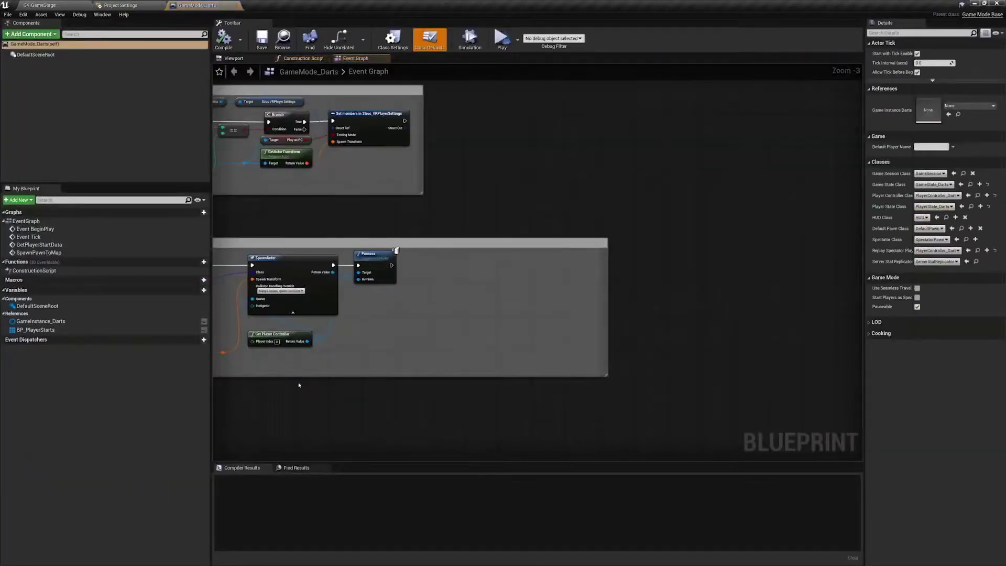
Add a Cast To BPP_Pawn_Darts node on the possessed pawn, executed right after Possess
{"action": "scroll", "coordinate": [404, 344], "scroll_direction": "up", "scroll_amount": 3}
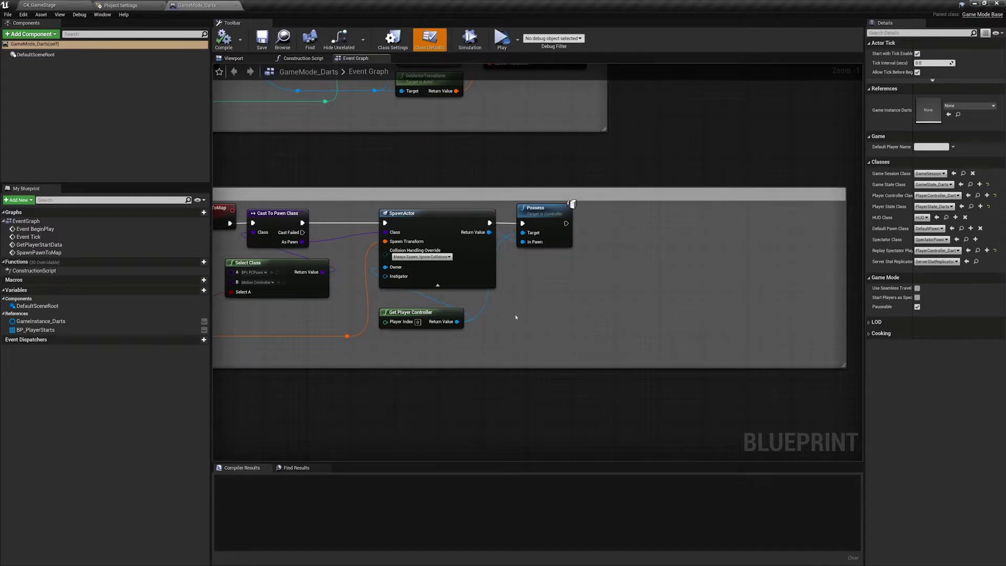
{"action": "right_click_drag", "start_coordinate": [515, 316], "coordinate": [488, 316]}
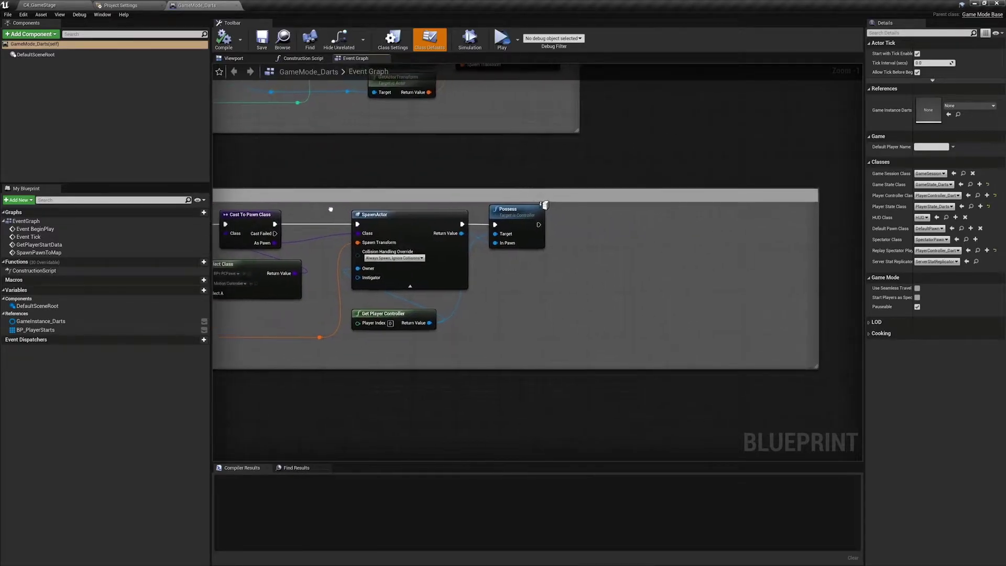
{"action": "right_click_drag", "start_coordinate": [331, 210], "coordinate": [341, 210]}
{"action": "left_click_drag", "start_coordinate": [505, 244], "coordinate": [581, 268]}
{"action": "type", "text": "bpp"}
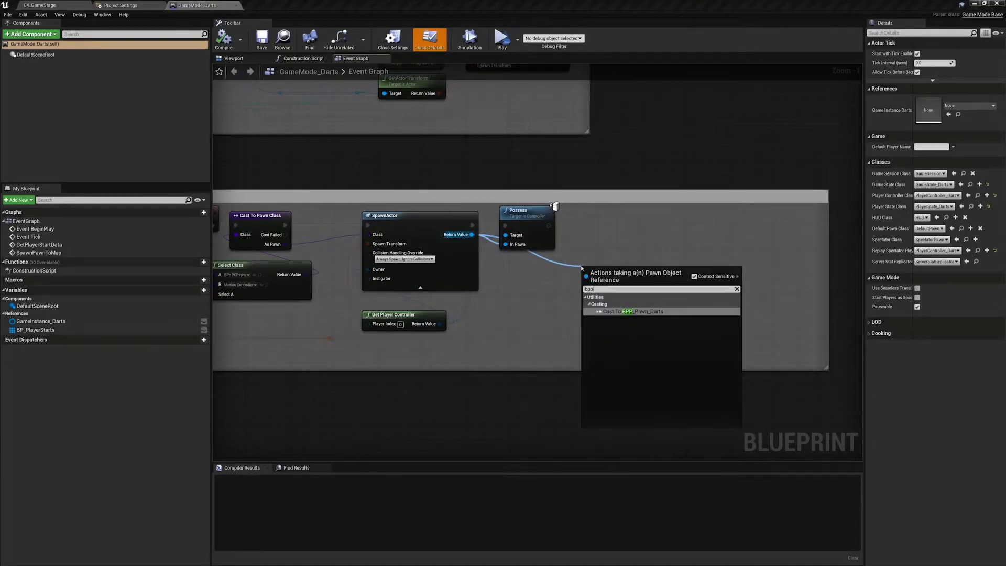
{"action": "key", "text": "Return"}
{"action": "left_click_drag", "start_coordinate": [581, 268], "coordinate": [581, 235]}
{"action": "left_click_drag", "start_coordinate": [548, 225], "coordinate": [589, 247]}
{"action": "left_click_drag", "start_coordinate": [618, 239], "coordinate": [623, 216]}
Add a Set Struc VRPlayer Settings node on the cast pawn, chained after the cast
{"action": "right_click_drag", "start_coordinate": [663, 262], "coordinate": [562, 258]}
{"action": "left_click", "coordinate": [562, 258]}
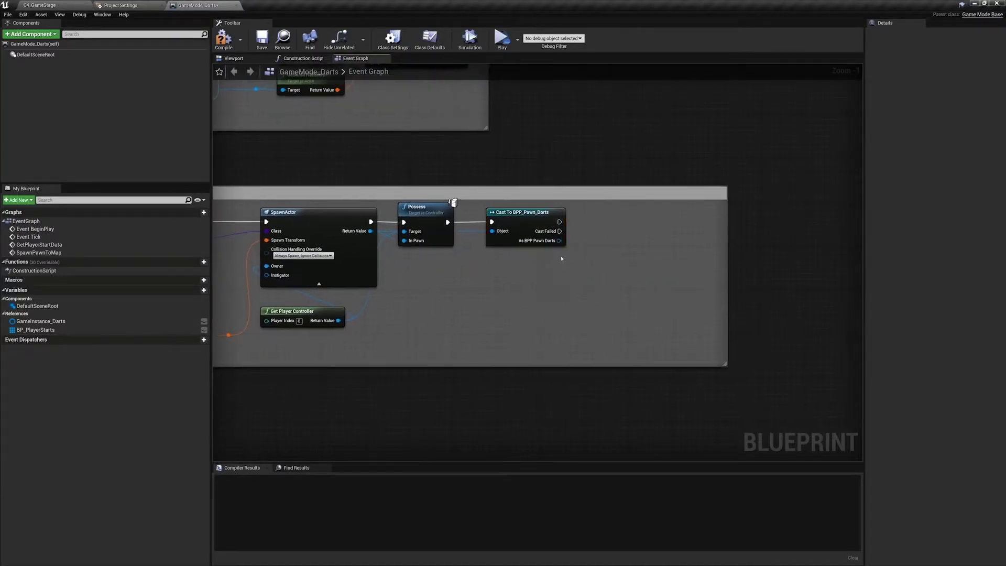
{"action": "left_click_drag", "start_coordinate": [558, 240], "coordinate": [619, 242]}
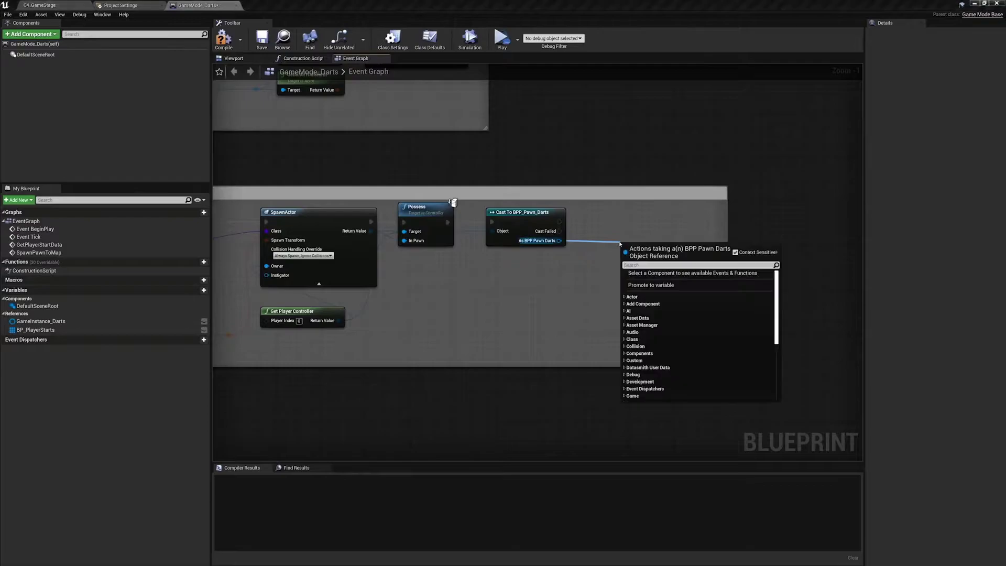
{"action": "type", "text": "set struc"}
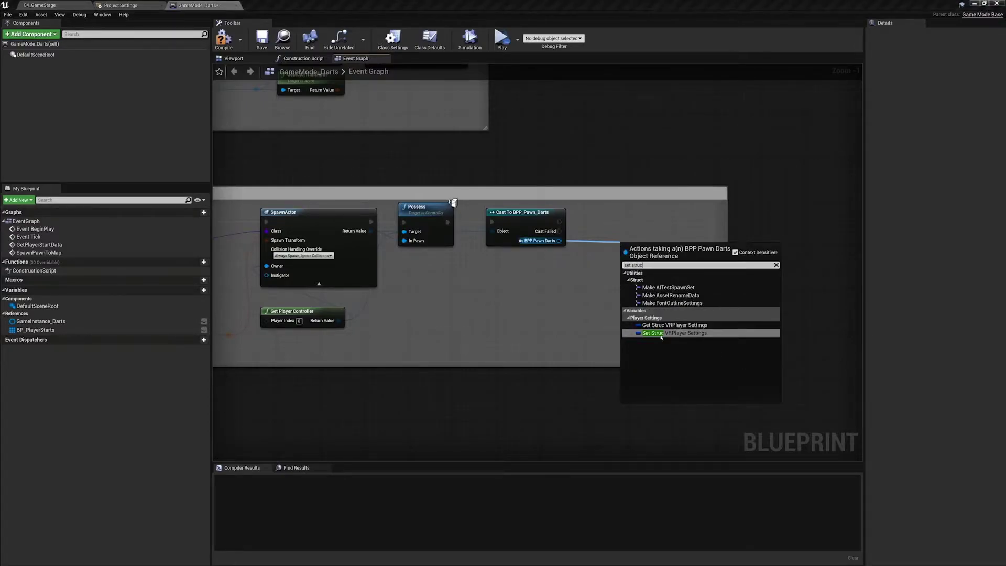
{"action": "left_click", "coordinate": [661, 334]}
{"action": "left_click_drag", "start_coordinate": [624, 249], "coordinate": [560, 221]}
{"action": "left_click_drag", "start_coordinate": [655, 247], "coordinate": [627, 220]}
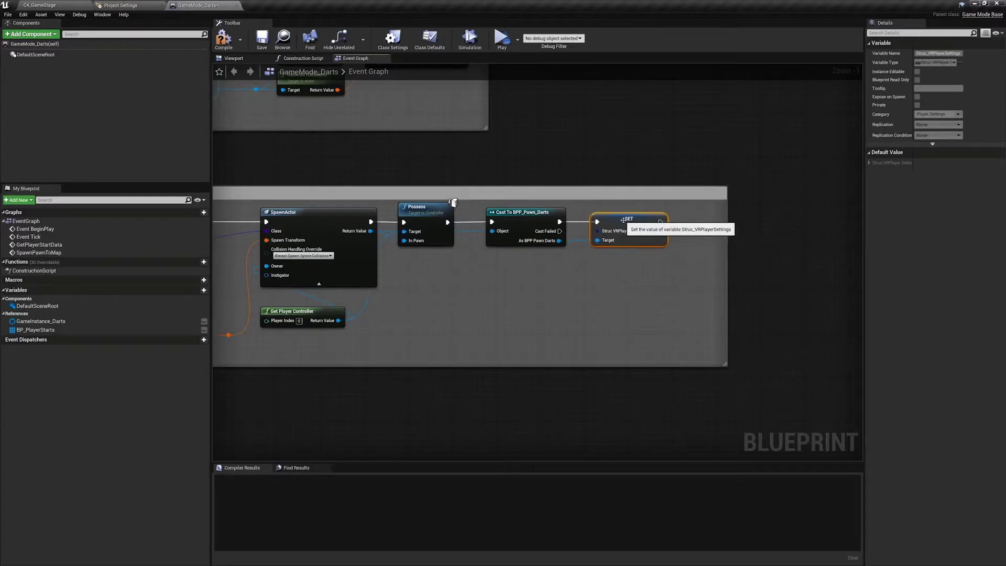
Add Get Game Instance feeding a pure Cast To GameInstance_Darts node
{"action": "right_click", "coordinate": [511, 273]}
{"action": "type", "text": "get"}
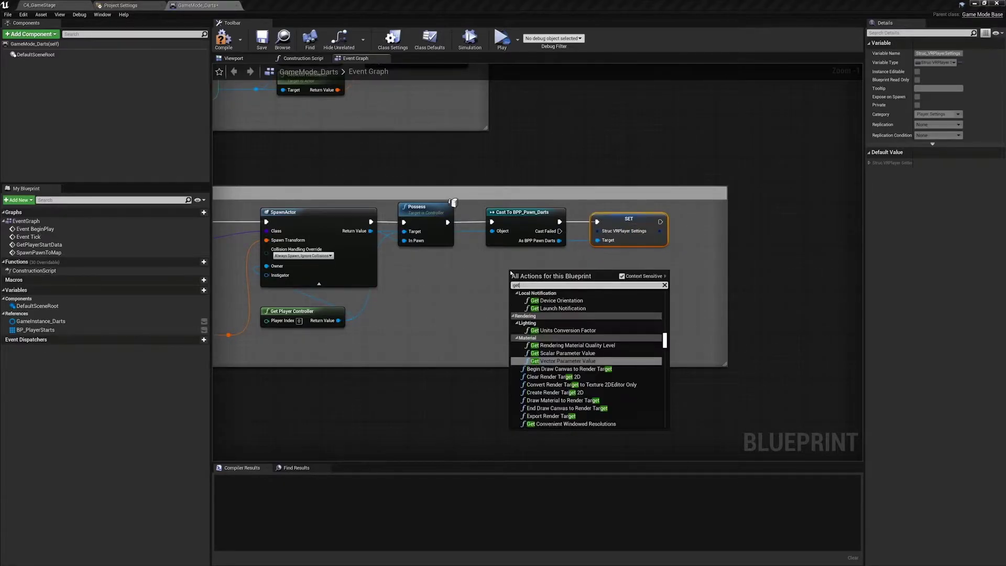
{"action": "type", "text": " game instance"}
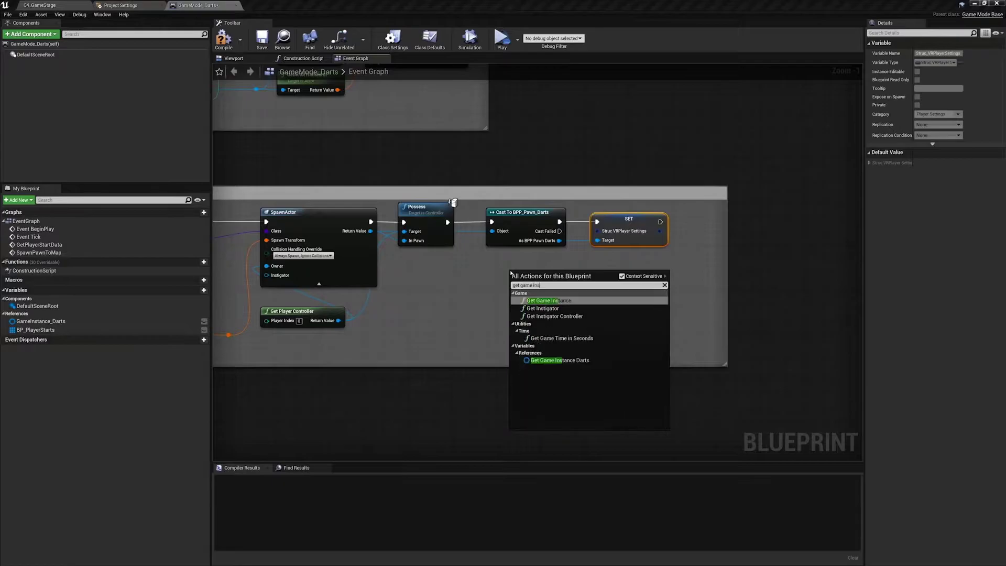
{"action": "key", "text": "Return"}
{"action": "mouse_move", "coordinate": [560, 282]}
{"action": "left_mouse_down"}
{"action": "mouse_move", "coordinate": [574, 291]}
{"action": "mouse_move", "coordinate": [570, 282]}
{"action": "left_mouse_up"}
{"action": "type", "text": "cast to"}
{"action": "key", "text": "Return"}
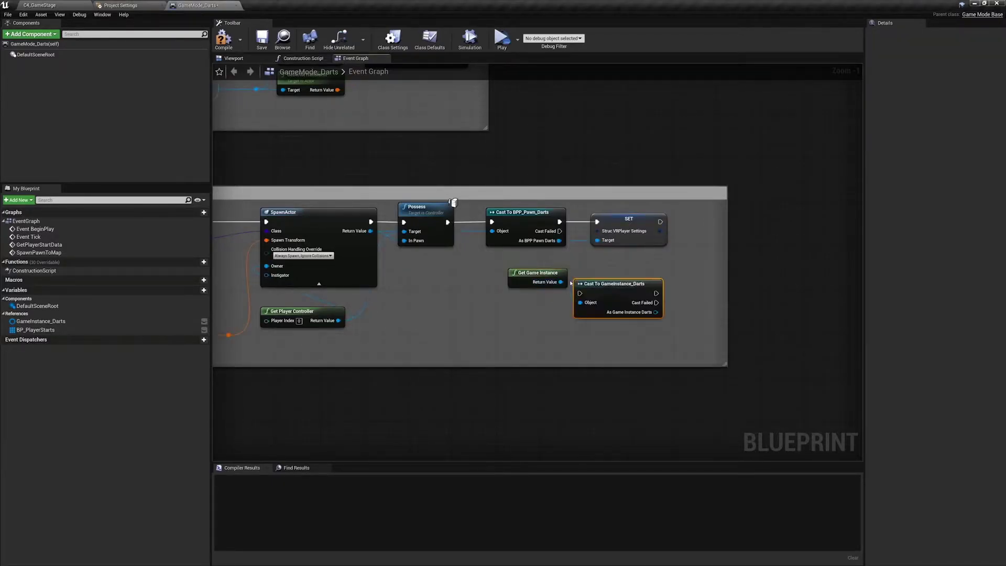
{"action": "right_click", "coordinate": [616, 295]}
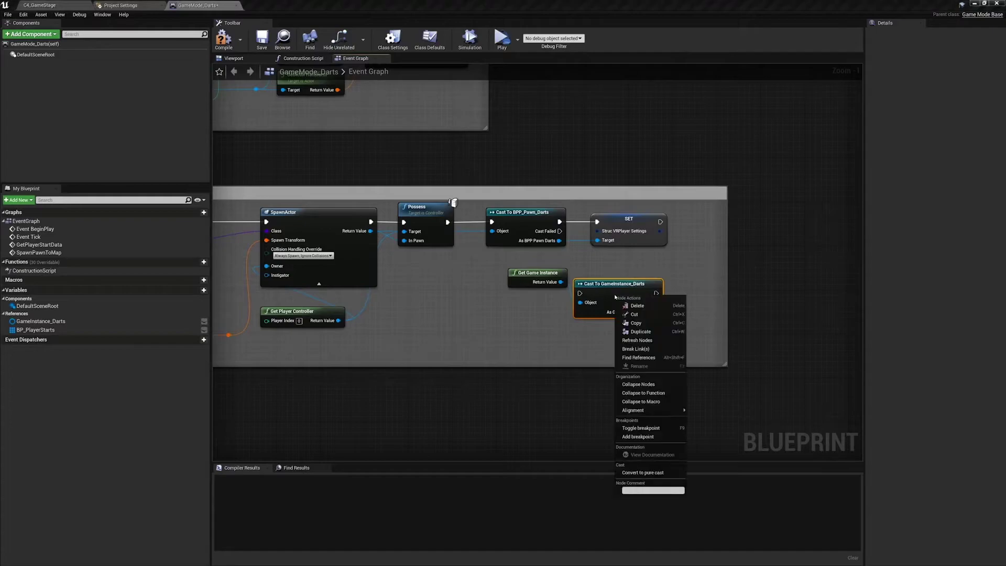
{"action": "left_click", "coordinate": [648, 471]}
{"action": "left_click_drag", "start_coordinate": [610, 296], "coordinate": [591, 277]}
Add Get Struc VRPlayer Settings from the game instance to feed the setter
{"action": "type", "text": "ge"}
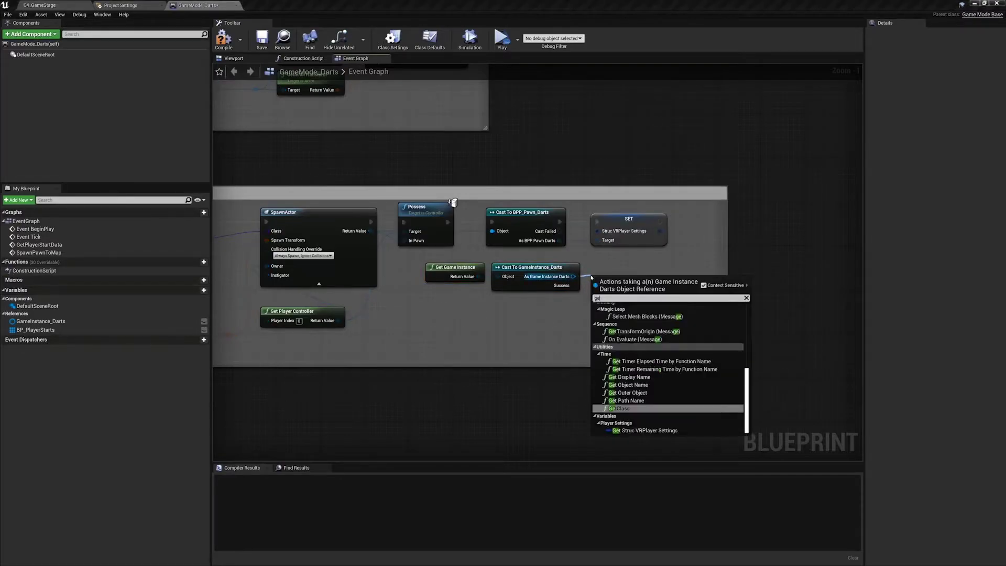
{"action": "type", "text": "t struc"}
{"action": "key", "text": "Return"}
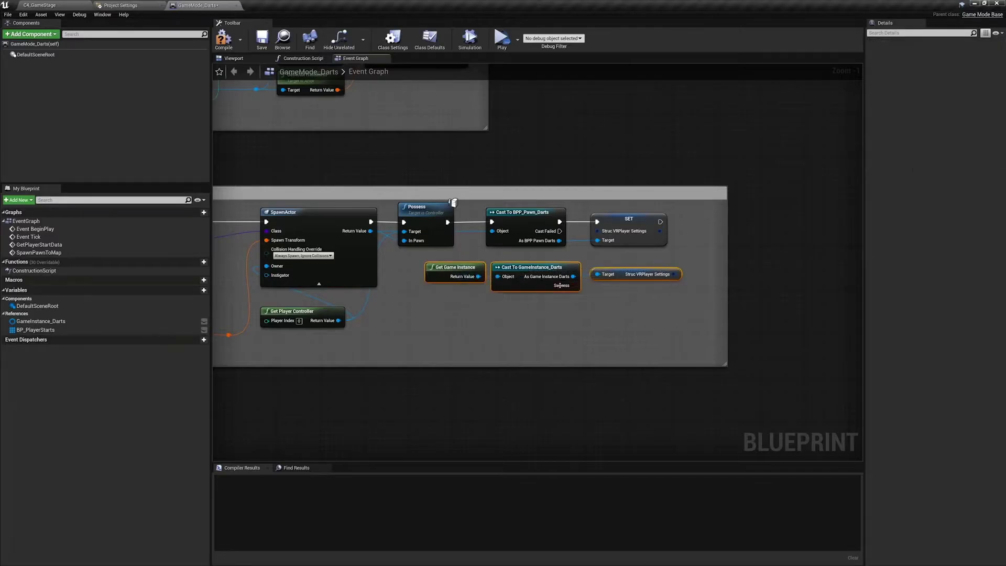
{"action": "left_click_drag", "start_coordinate": [672, 278], "coordinate": [673, 281]}
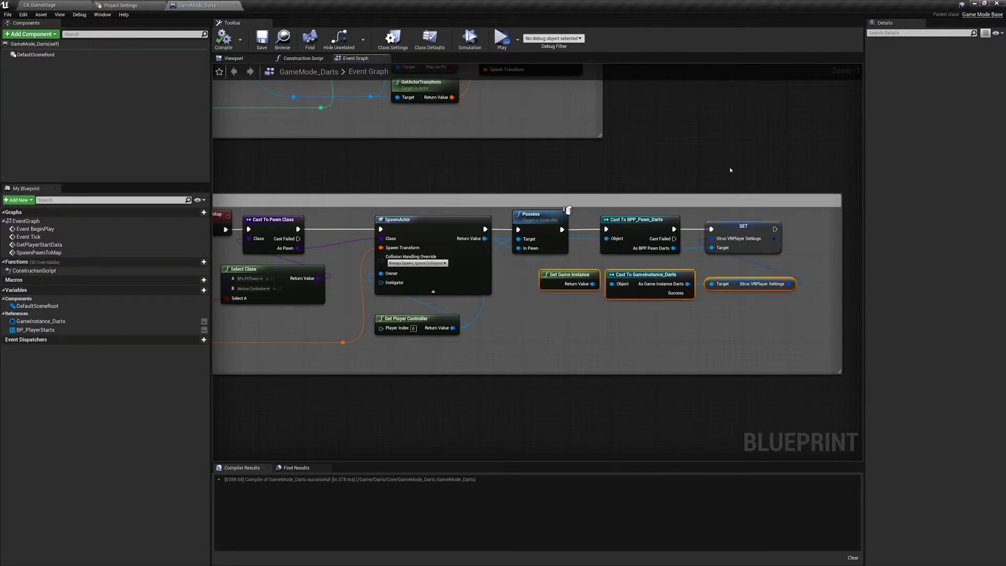
{"action": "right_click_drag", "start_coordinate": [729, 167], "coordinate": [691, 164]}
{"action": "left_click", "coordinate": [692, 165]}
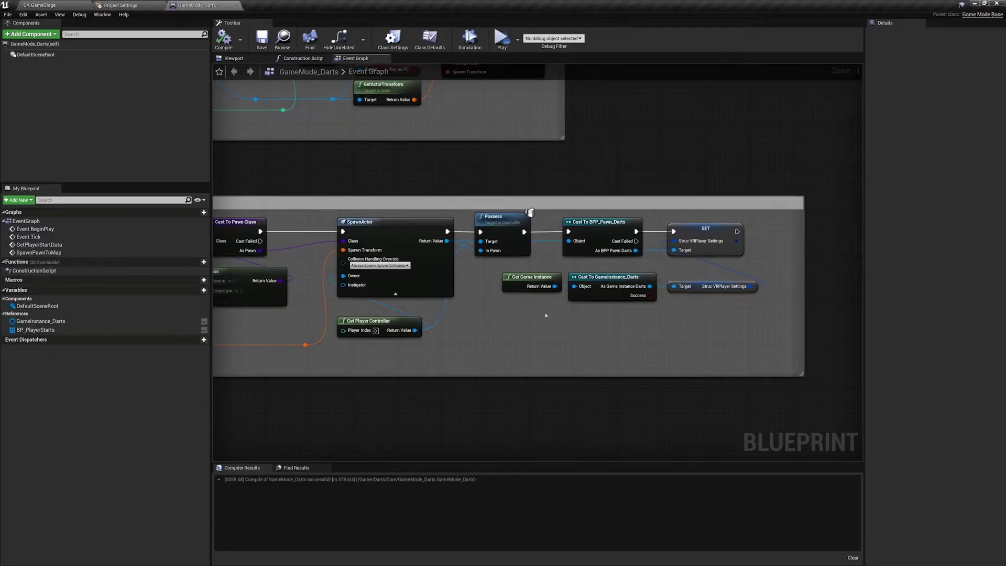
{"action": "left_click", "coordinate": [511, 289]}
Close the GameMode_Darts blueprint and browse to the Darts > Dev folder
{"action": "left_click", "coordinate": [238, 5]}
{"action": "left_click", "coordinate": [40, 5]}
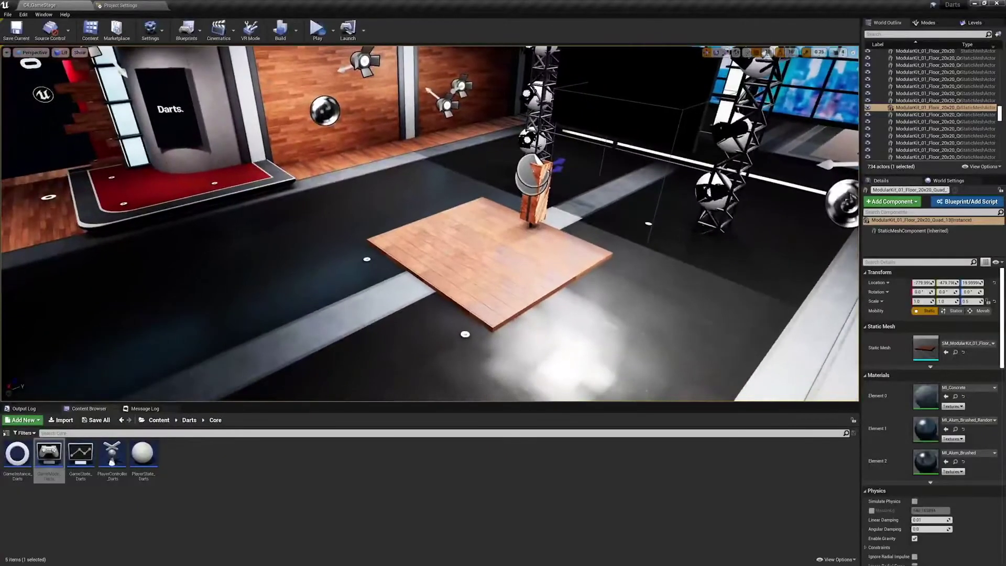
{"action": "left_click", "coordinate": [189, 420]}
{"action": "double_click", "coordinate": [80, 453]}
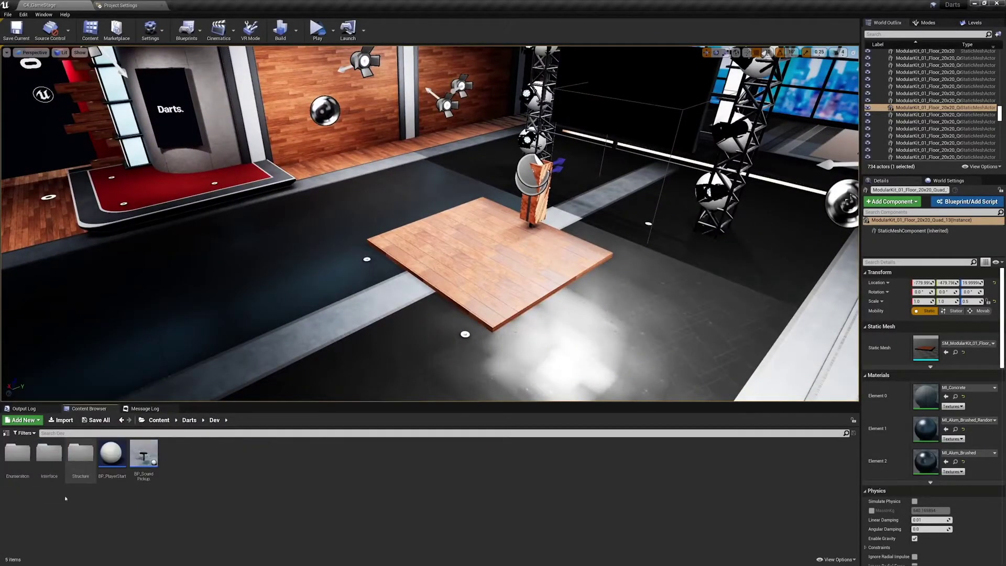
Place BP_PlayerStart on the lobby's wooden floor, reposition it and rotate it
{"action": "left_click", "coordinate": [111, 454]}
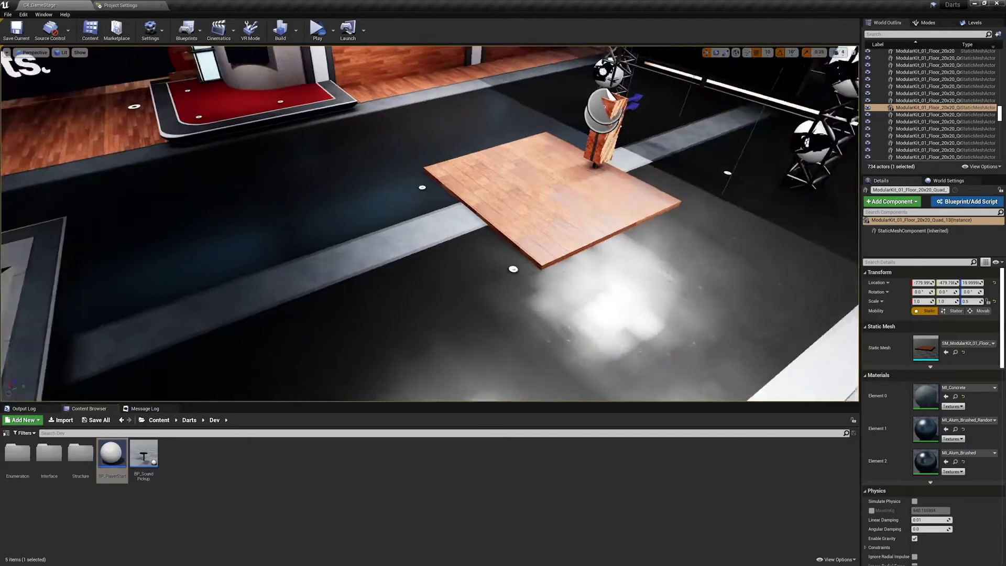
{"action": "left_click_drag", "start_coordinate": [112, 445], "coordinate": [516, 181]}
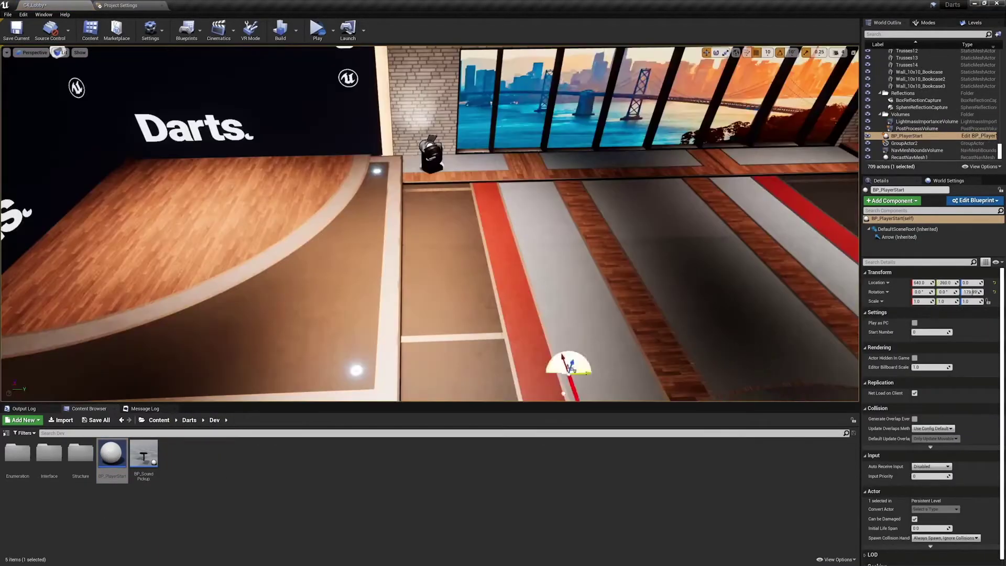
{"action": "left_click_drag", "start_coordinate": [568, 361], "coordinate": [238, 372]}
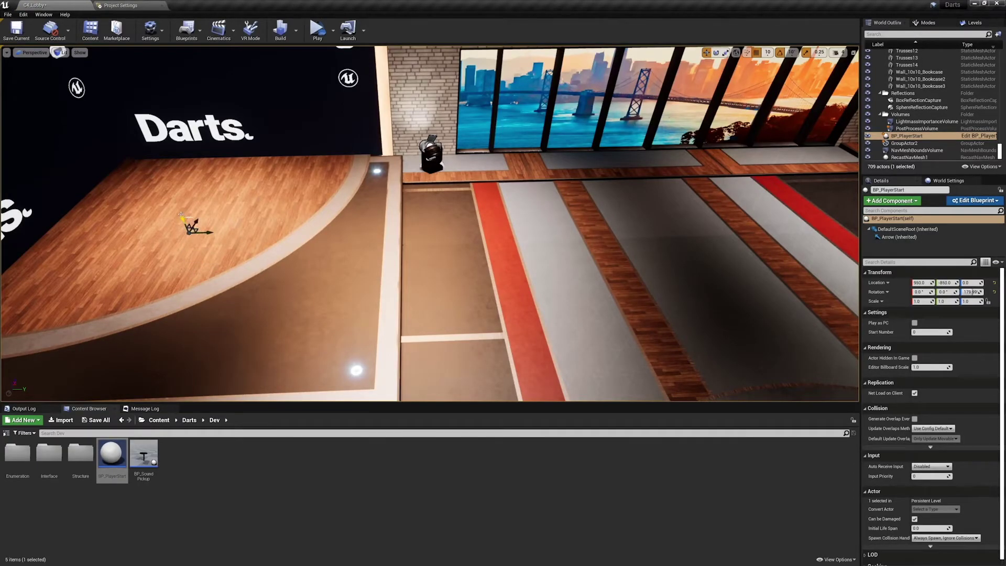
{"action": "key", "text": "e"}
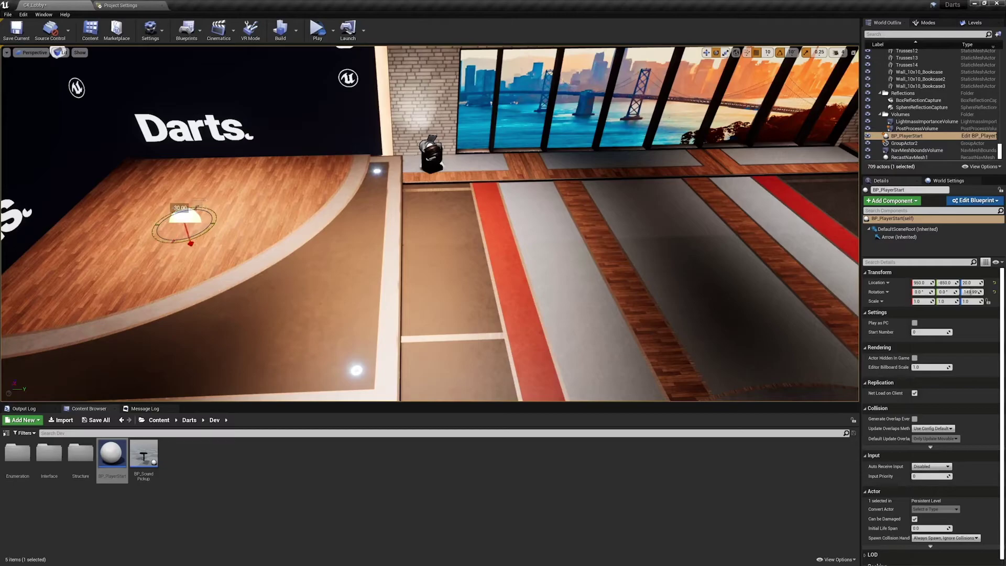
{"action": "right_click_drag", "start_coordinate": [195, 216], "coordinate": [126, 223]}
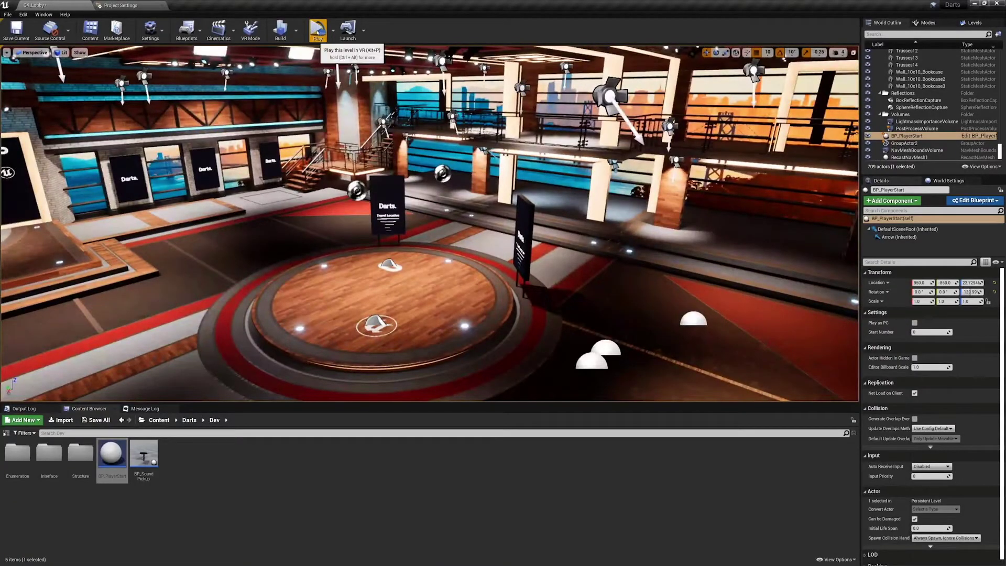
Try VR Preview, cancel the compile error, then open Characters > VRPawn > BP_MotionController
{"action": "left_click", "coordinate": [318, 33]}
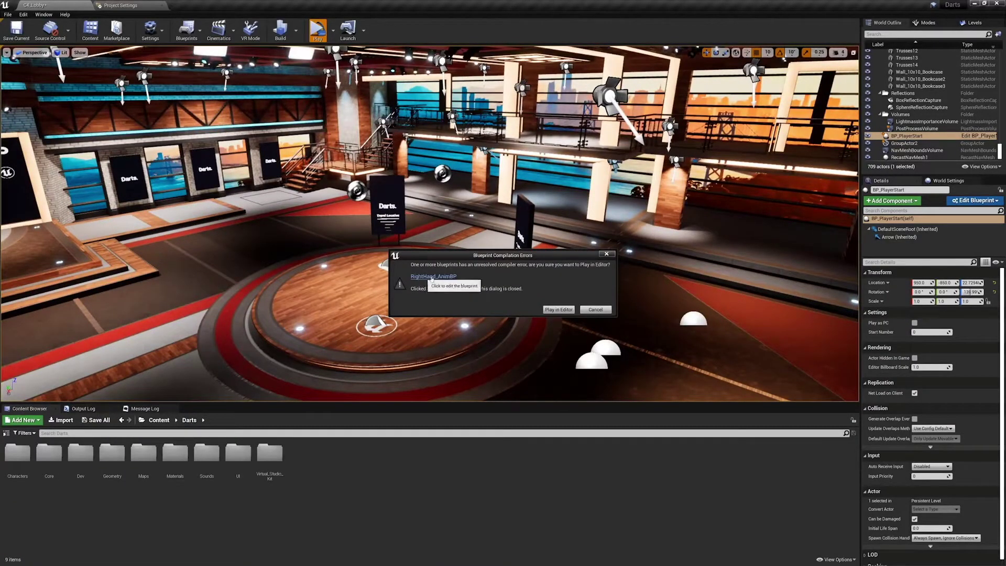
{"action": "left_click", "coordinate": [595, 309]}
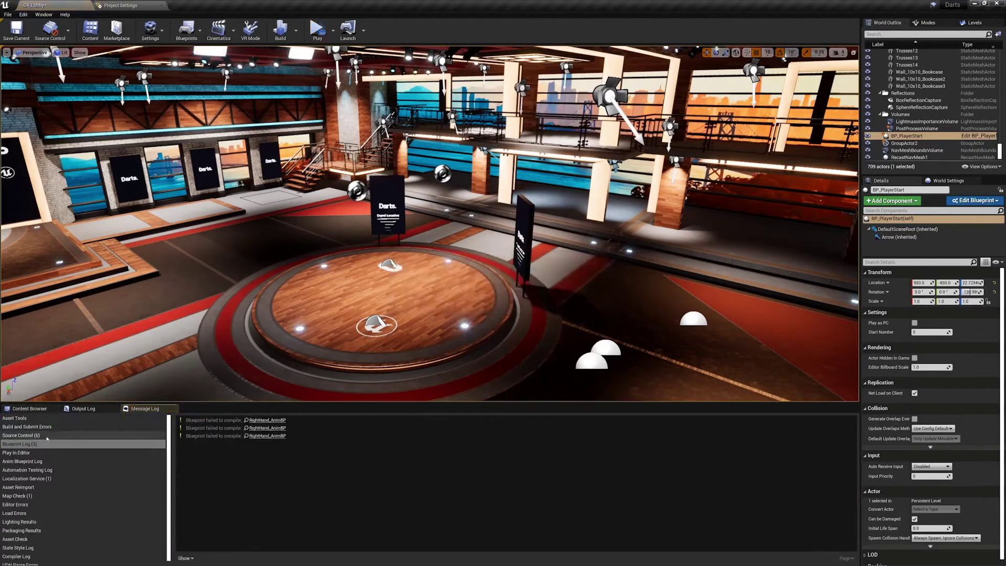
{"action": "left_click", "coordinate": [30, 408]}
{"action": "double_click", "coordinate": [20, 456]}
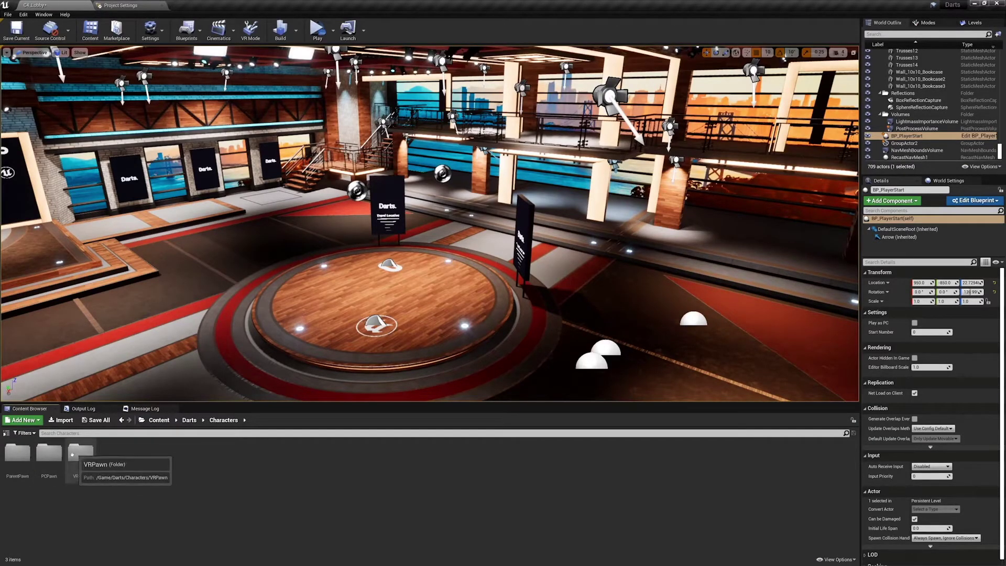
{"action": "double_click", "coordinate": [80, 453]}
{"action": "double_click", "coordinate": [49, 453]}
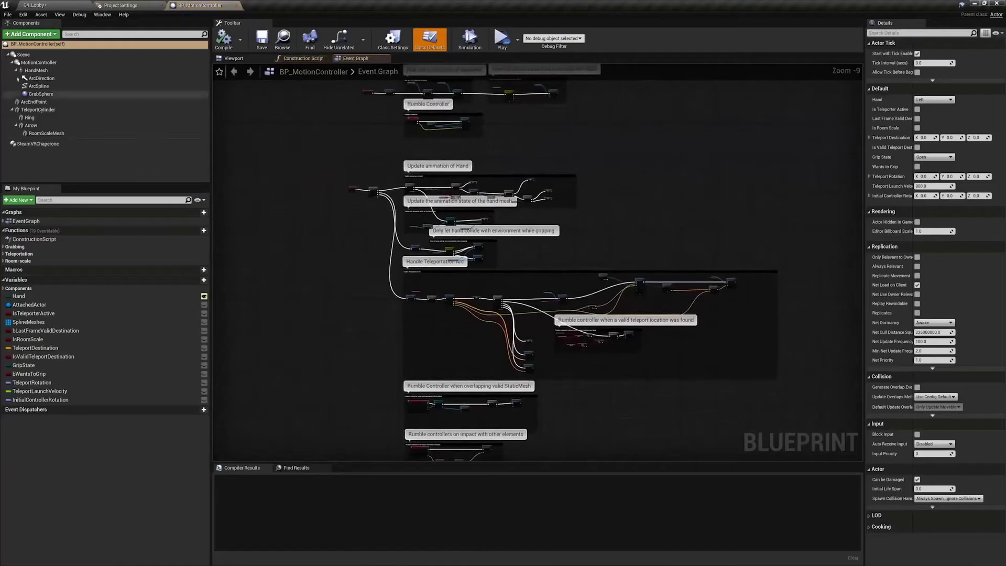
Set the HandMesh component's Anim Class to RightHand_AnimBP_Darts
{"action": "left_click", "coordinate": [36, 71]}
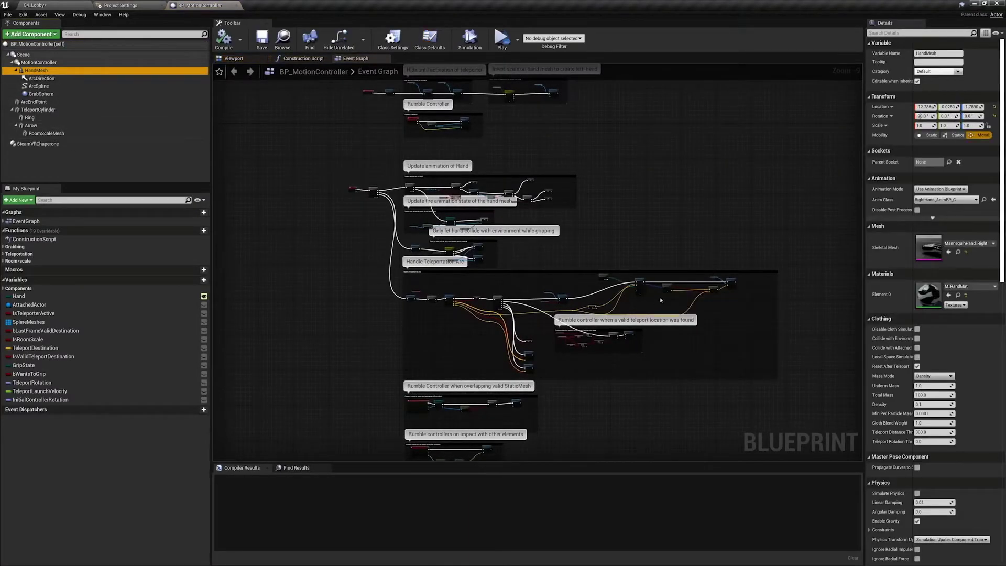
{"action": "left_click", "coordinate": [941, 200]}
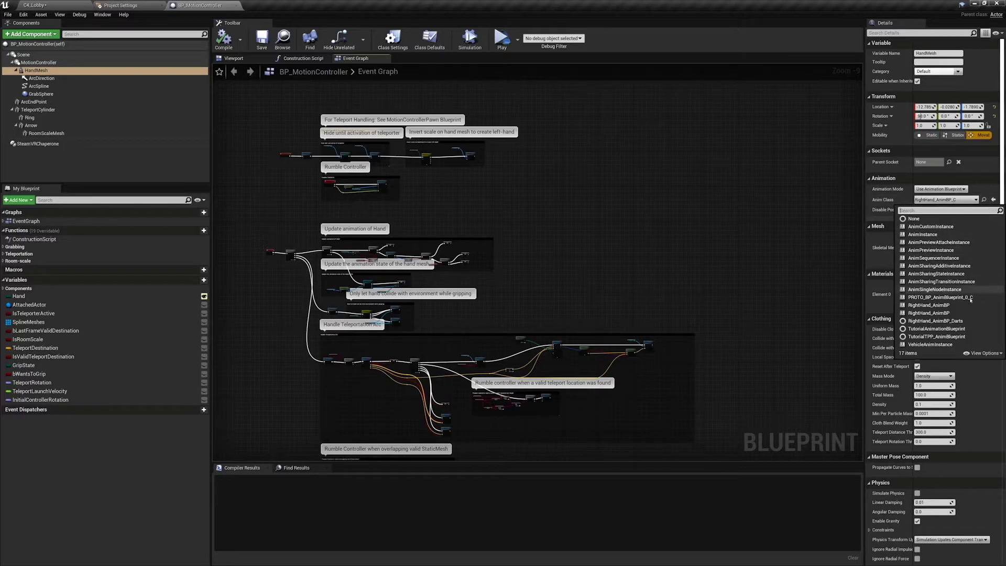
{"action": "left_click", "coordinate": [921, 321]}
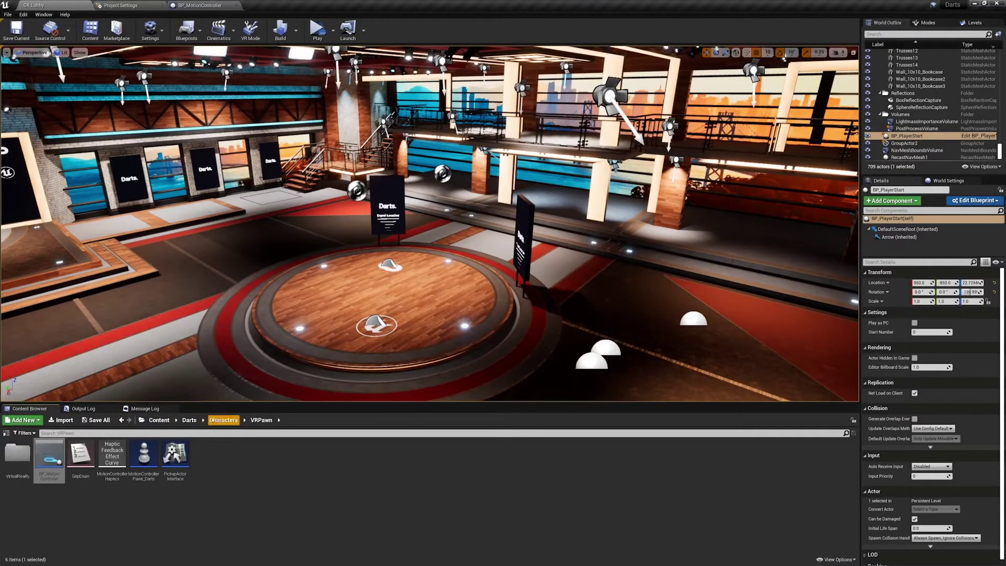
Open RightHand_AnimBP_Darts from the Mannequin Animations folder to inspect its AnimGraph, then save C4_Lobby
{"action": "left_click", "coordinate": [215, 420]}
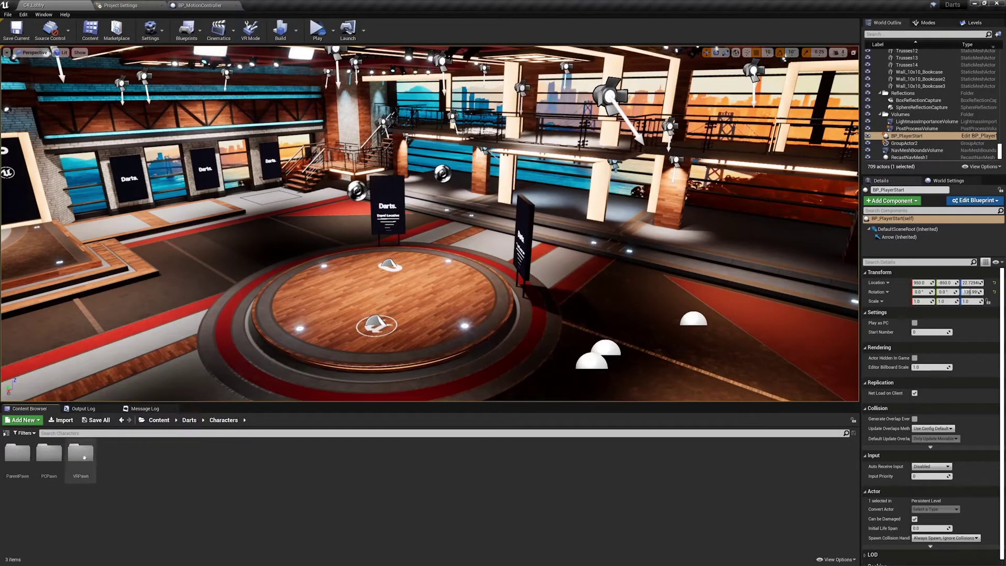
{"action": "double_click", "coordinate": [80, 453]}
{"action": "double_click", "coordinate": [16, 455]}
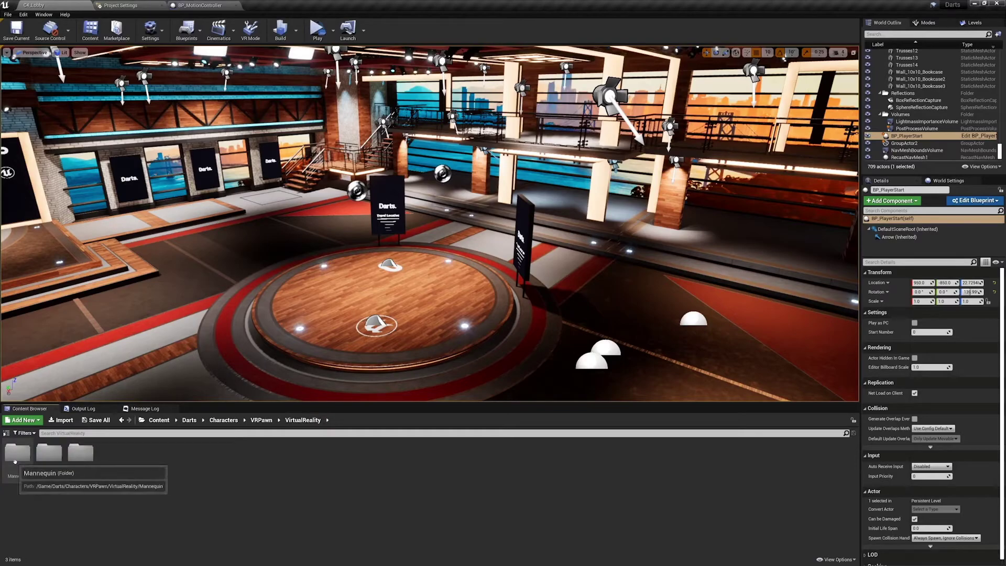
{"action": "double_click", "coordinate": [16, 455]}
{"action": "double_click", "coordinate": [16, 455]}
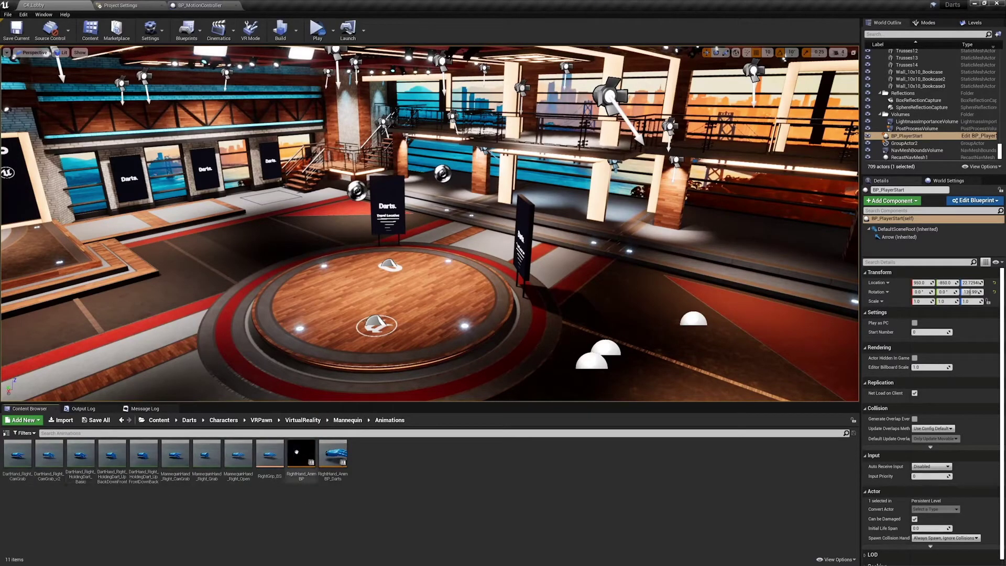
{"action": "left_click", "coordinate": [333, 455]}
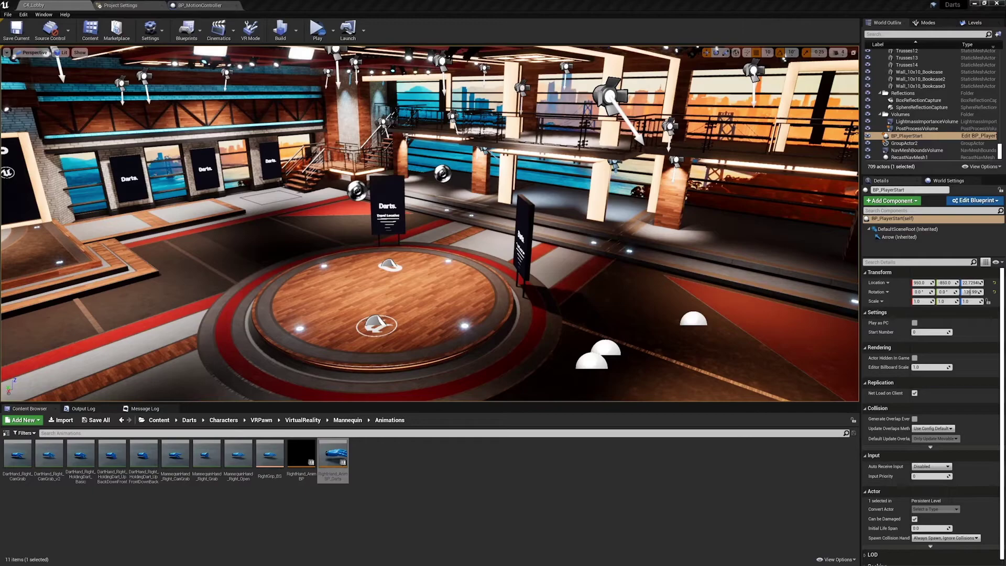
{"action": "double_click", "coordinate": [333, 455]}
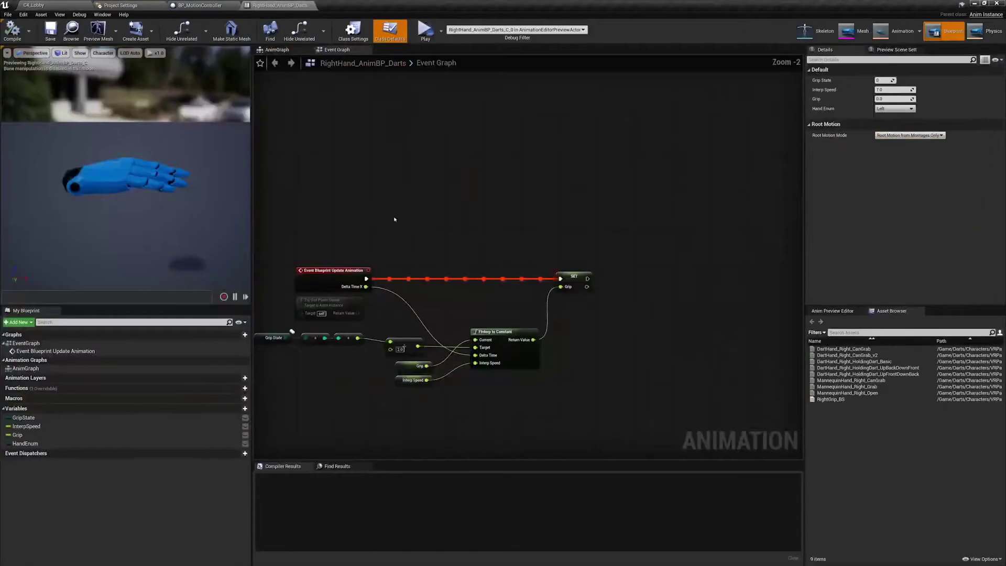
{"action": "left_click", "coordinate": [277, 49]}
{"action": "right_click_drag", "start_coordinate": [673, 325], "coordinate": [587, 330]}
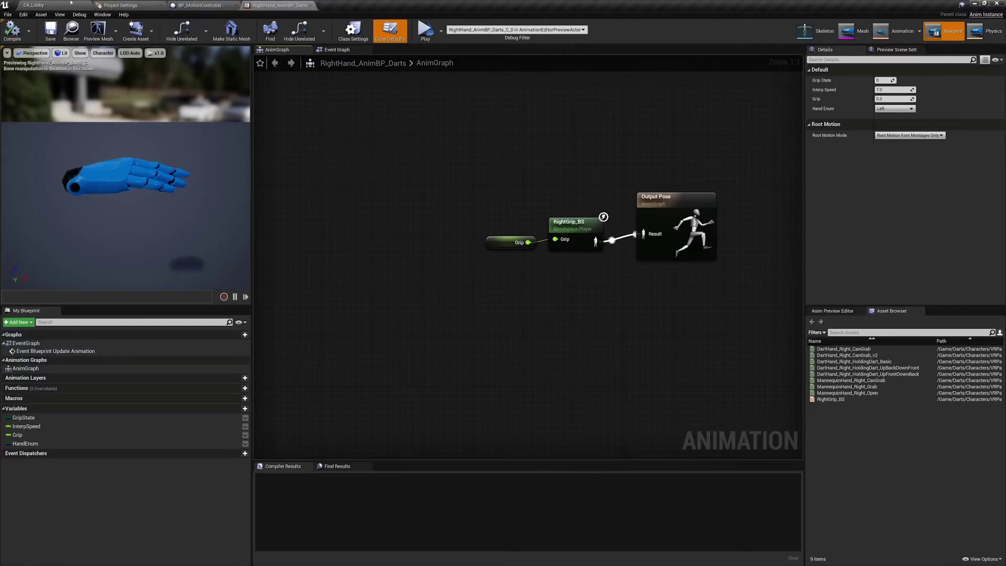
{"action": "left_click", "coordinate": [34, 5]}
{"action": "left_click", "coordinate": [12, 38]}
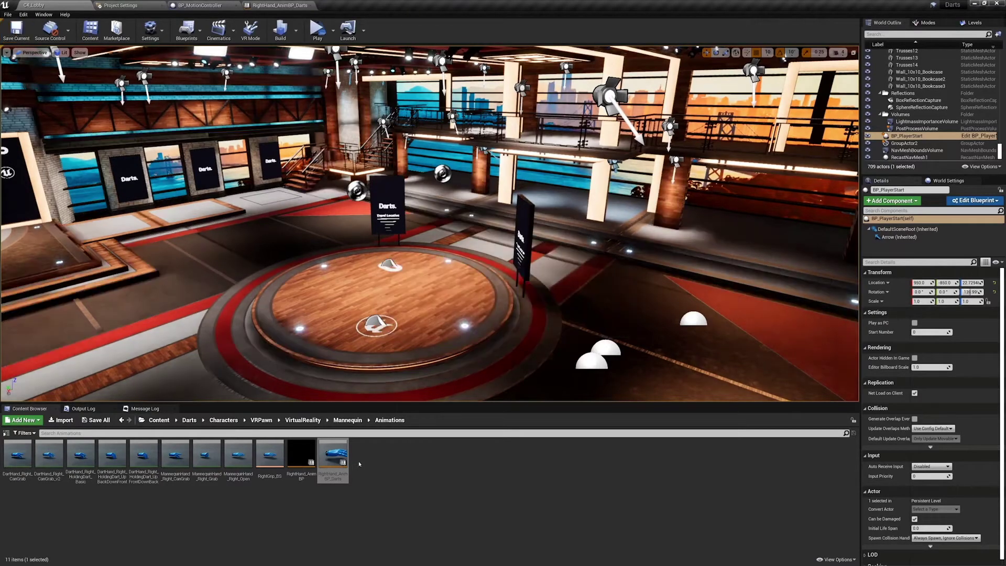
Play-test the lobby, select BP_PlayerStart, then open GameInstance_Darts from the Darts > Core folder
{"action": "left_click", "coordinate": [317, 29]}
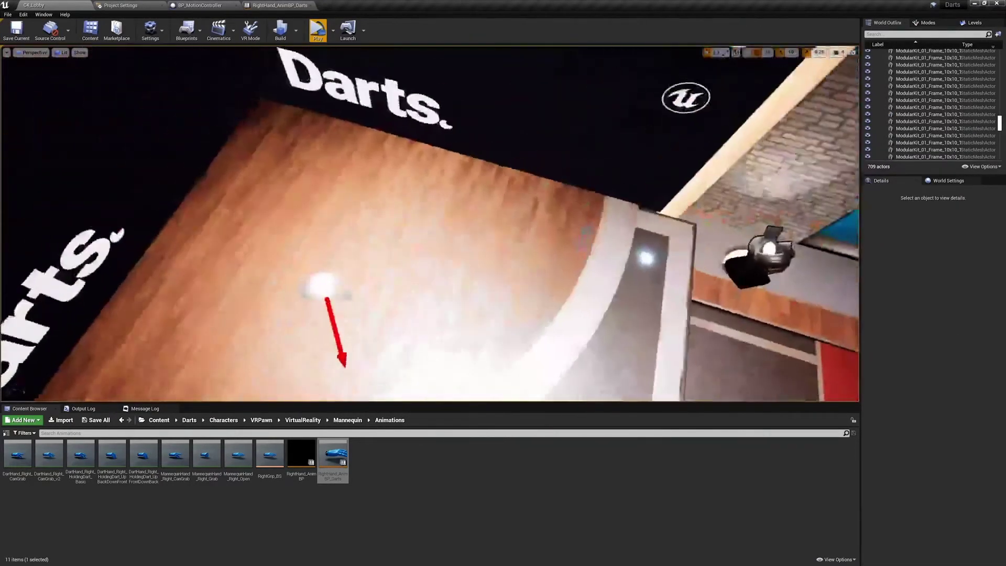
{"action": "left_click", "coordinate": [322, 283]}
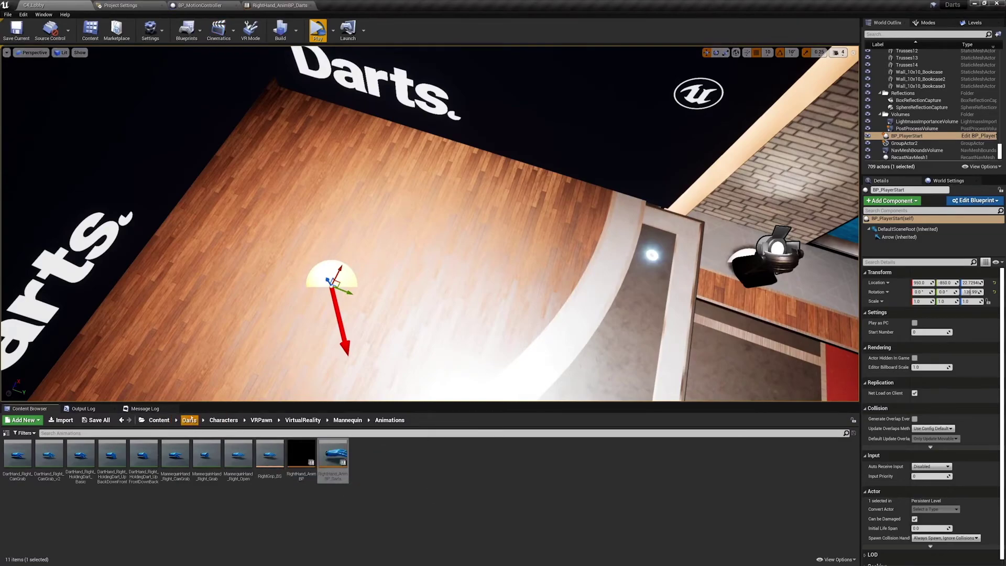
{"action": "left_click", "coordinate": [189, 419]}
{"action": "double_click", "coordinate": [42, 454]}
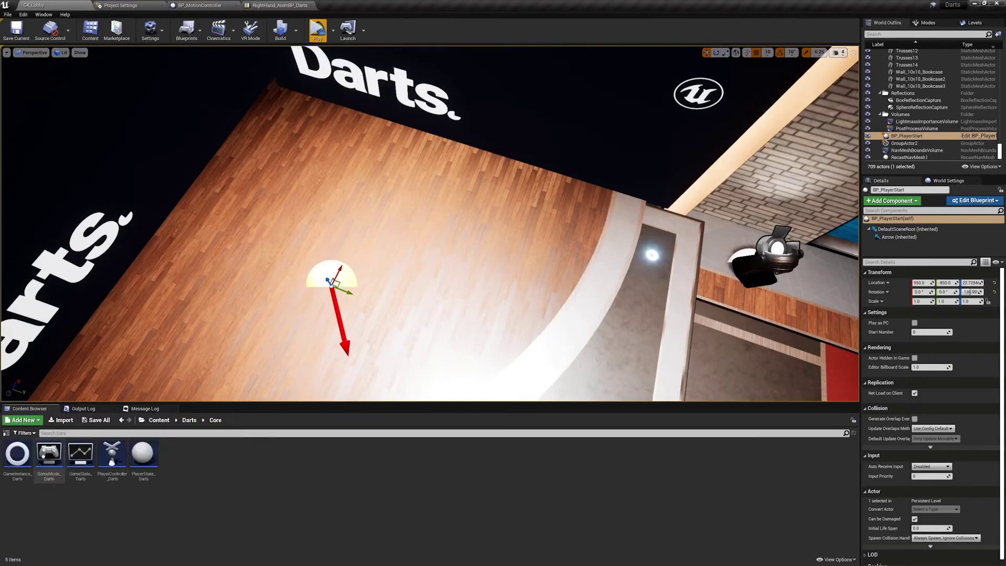
{"action": "double_click", "coordinate": [18, 454]}
Change Struc_VRPlayerSettings' PlayerStartNumber default to 0, compile GameInstance_Darts, and return to C4_Lobby
{"action": "left_click", "coordinate": [70, 102]}
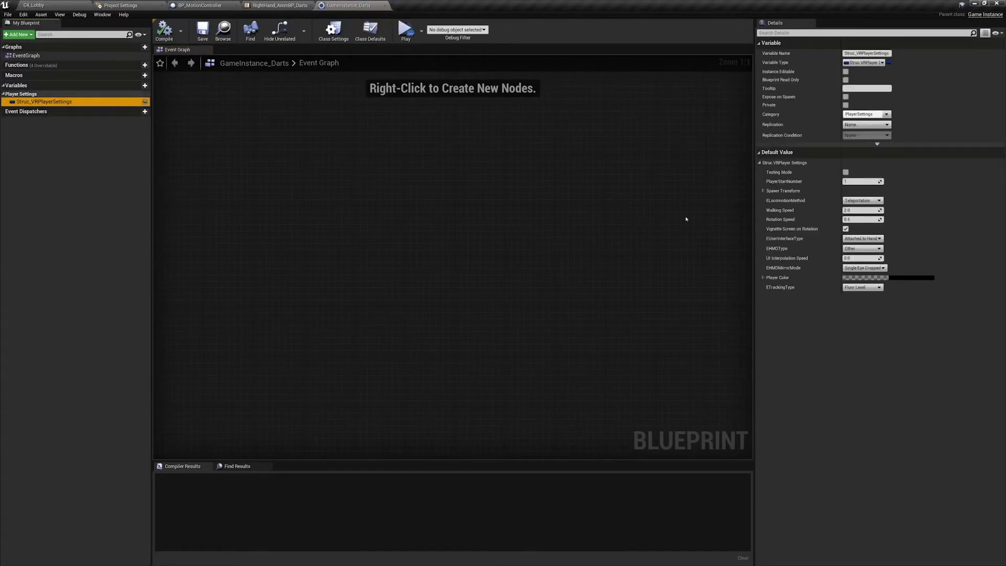
{"action": "left_click", "coordinate": [859, 181]}
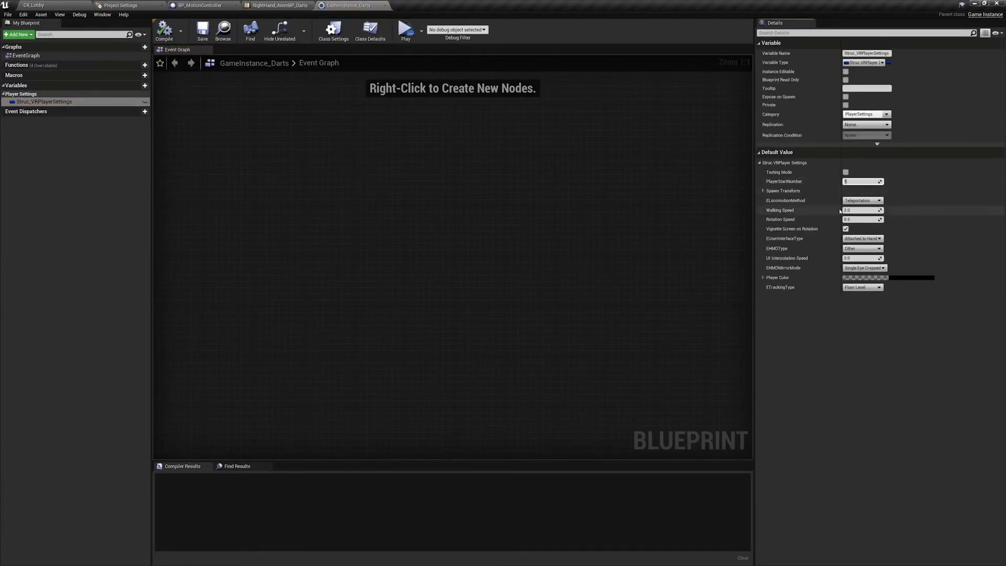
{"action": "type", "text": "0"}
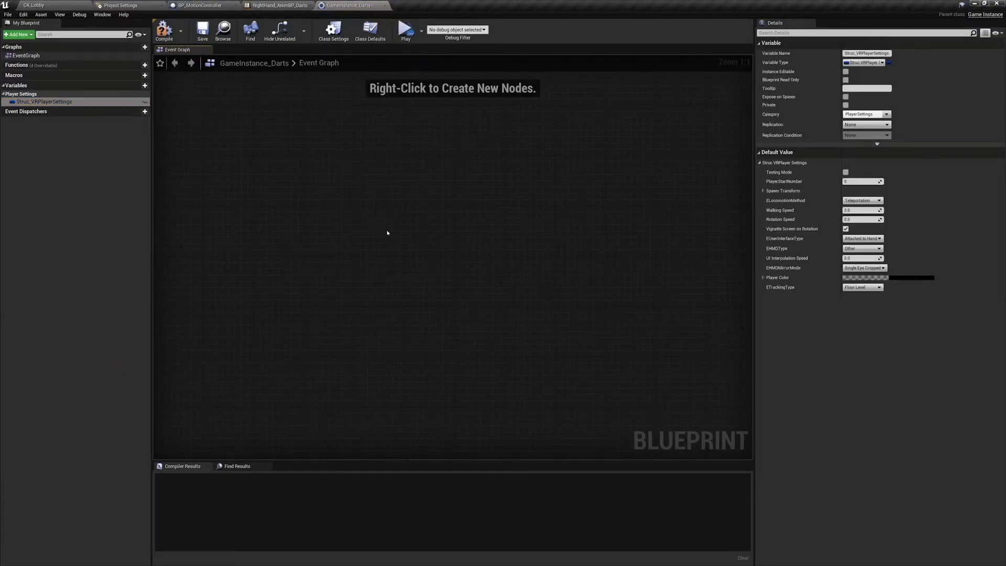
{"action": "left_click", "coordinate": [164, 32]}
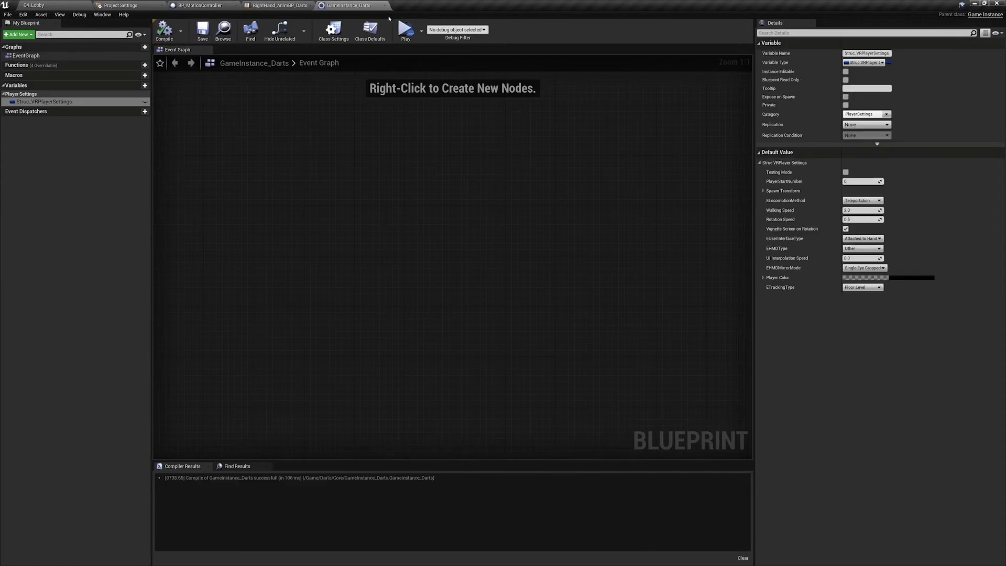
{"action": "left_click", "coordinate": [385, 5]}
{"action": "left_click", "coordinate": [47, 6]}
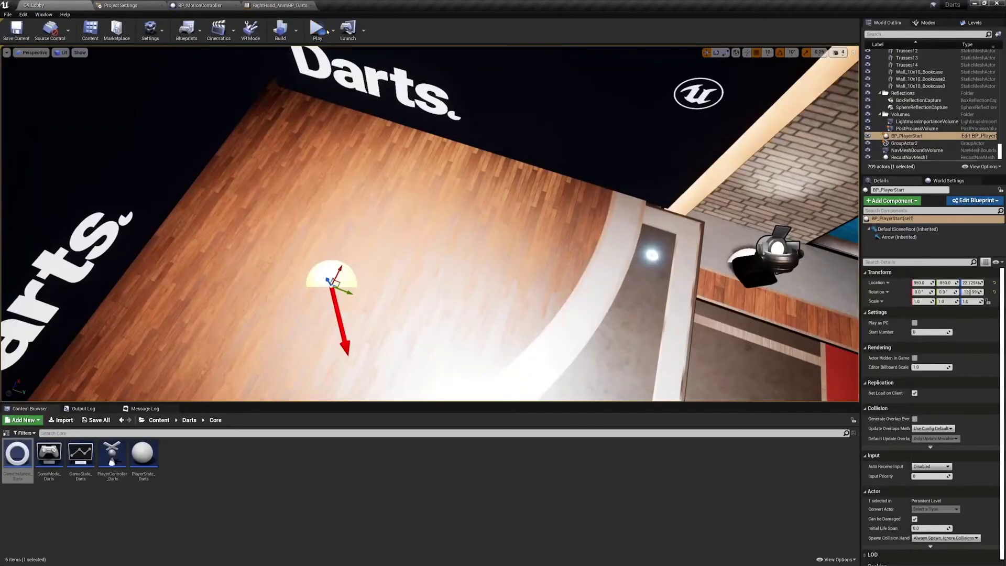